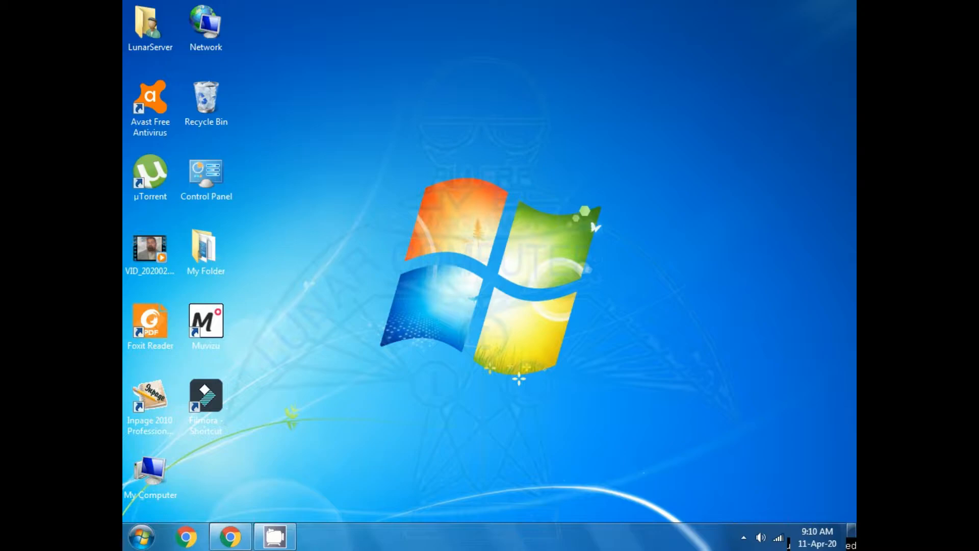
Step: Switch to the Blogger posts page in Chrome and start a new post
click(235, 541)
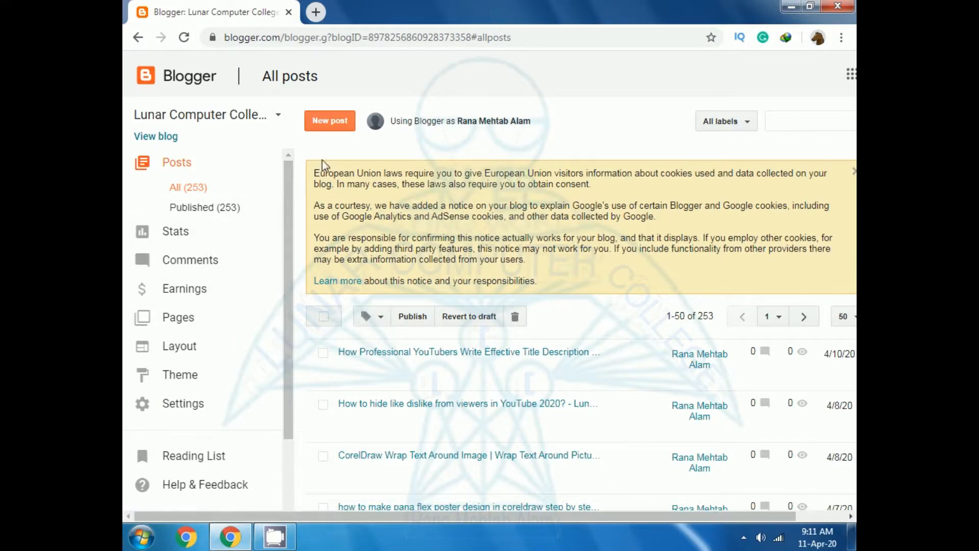
click(328, 132)
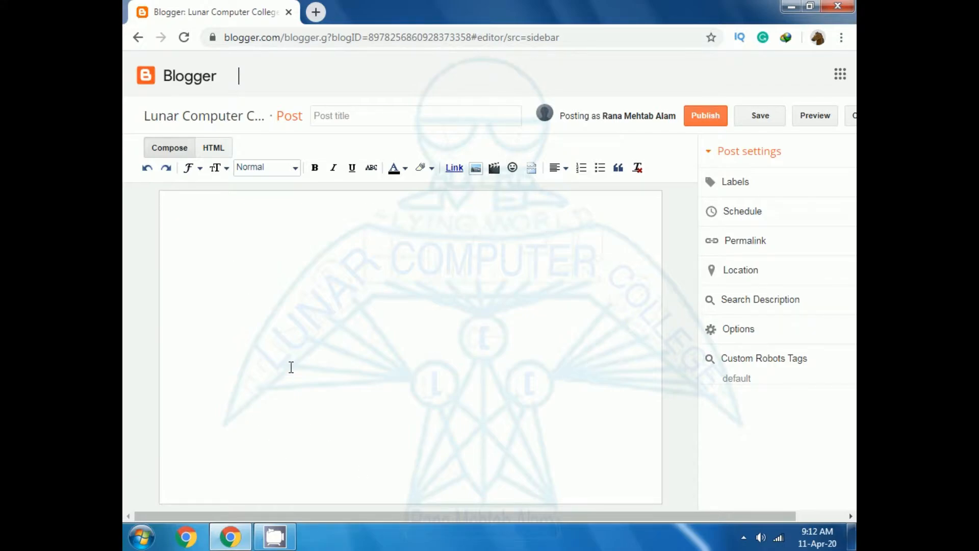
click(183, 205)
Step: Enter "How to post in blog first time" as the post title
click(349, 116)
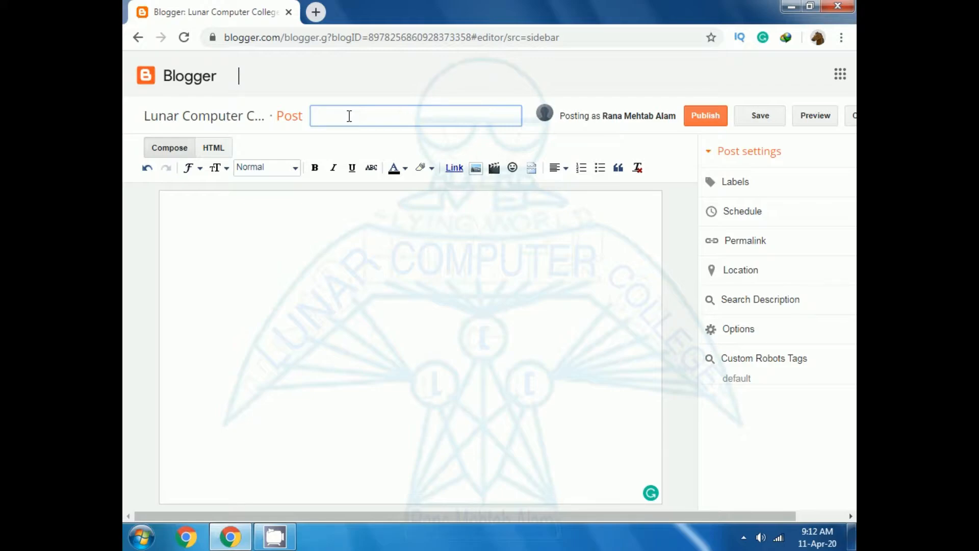
text(H)
text(ow)
text( to g)
text(ost in blog first time)
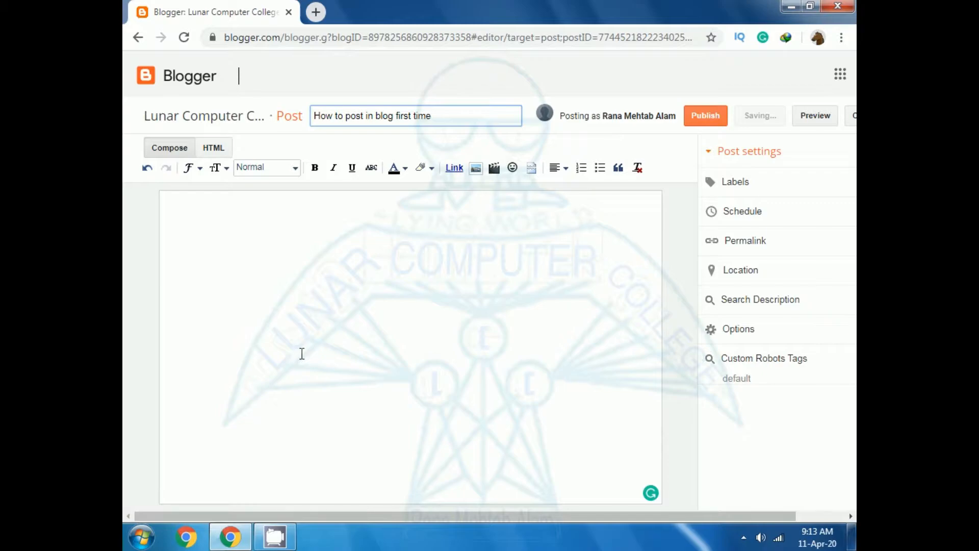
Step: Copy the title into the post body and add the line "First (SignIn) with your blogger account, then click on [New post]" below it
drag(437, 117, 312, 110)
key(ctrl+c)
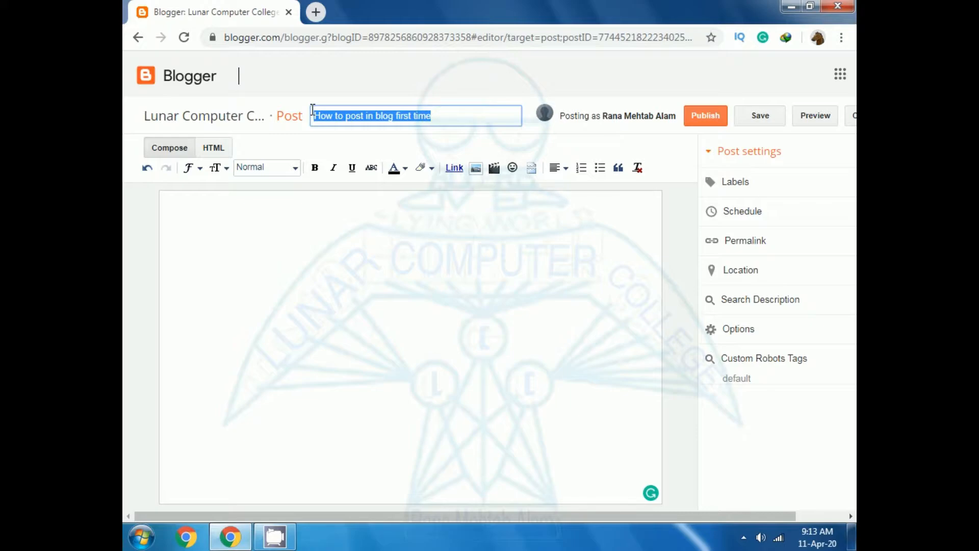
click(197, 218)
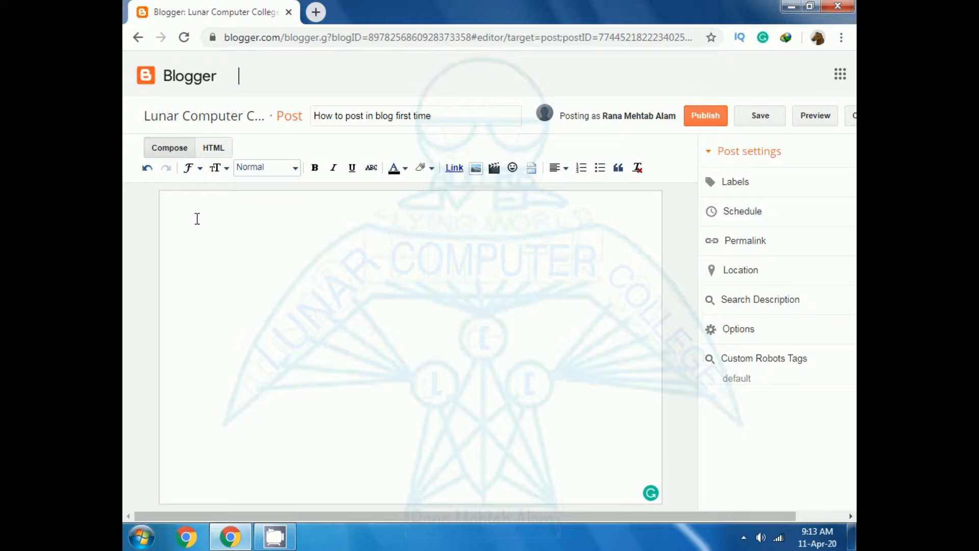
key(ctrl+v)
key(Return)
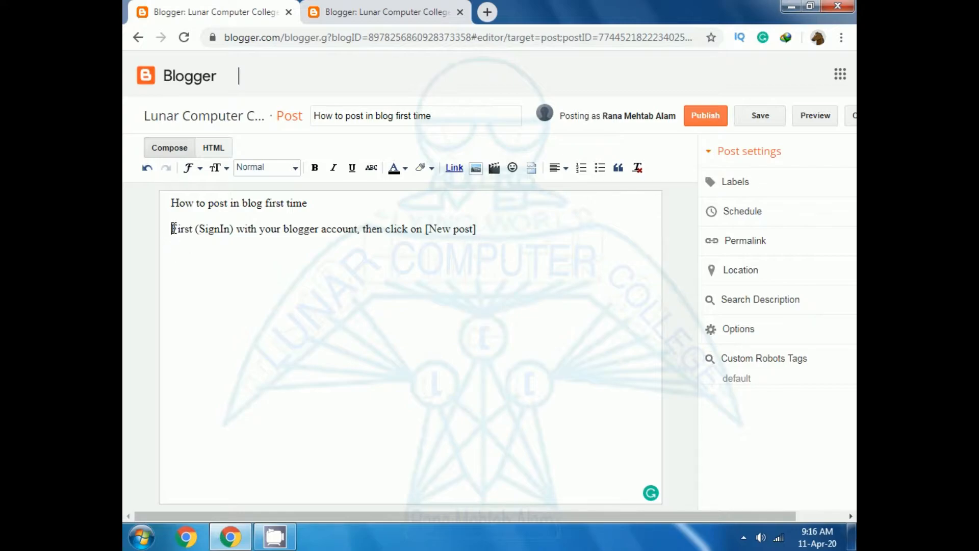
Step: Format the word "First" in the second line with the Large font size and bold
drag(178, 229, 193, 229)
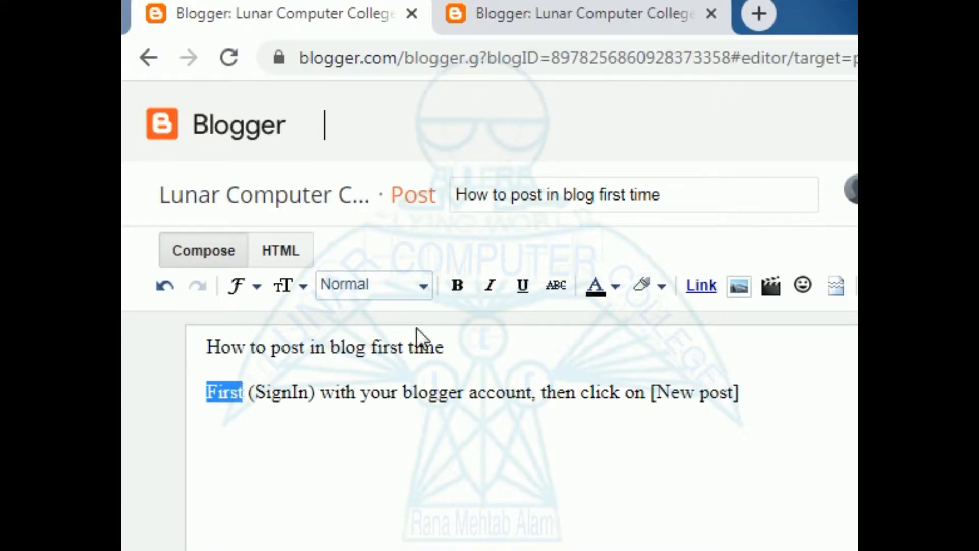
click(255, 286)
click(303, 288)
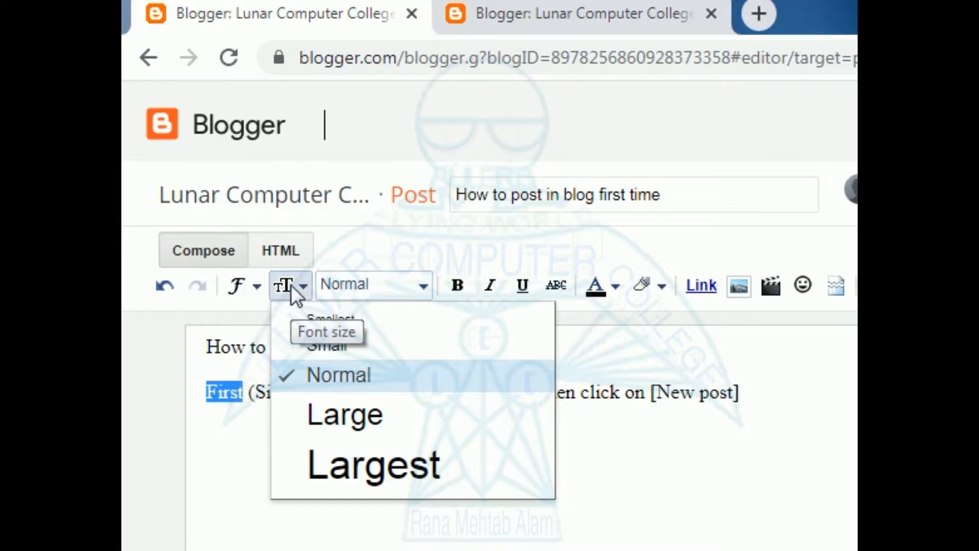
click(302, 429)
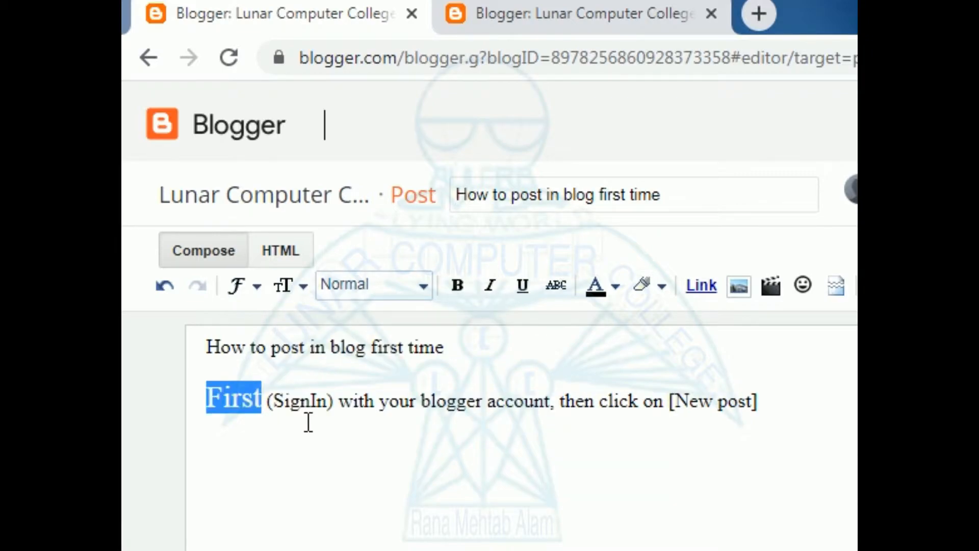
click(457, 291)
click(289, 537)
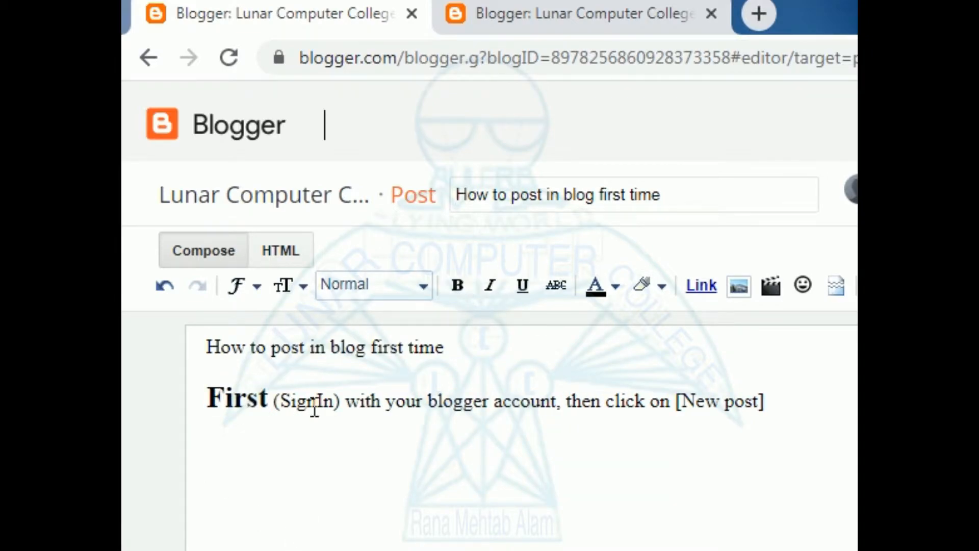
Step: Format the heading "How to post in blog first time" in the body with the Largest font size, bold and underline
drag(206, 349, 469, 350)
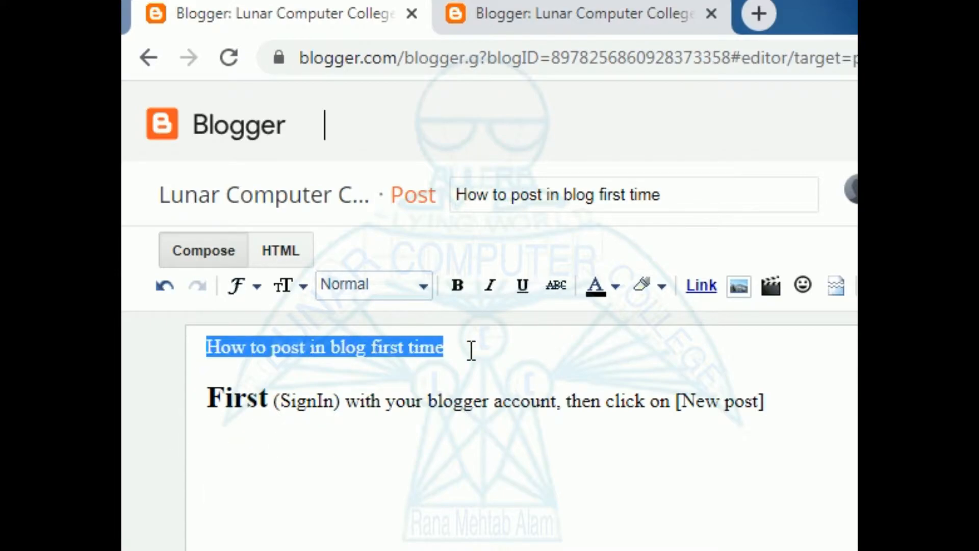
click(299, 289)
click(328, 475)
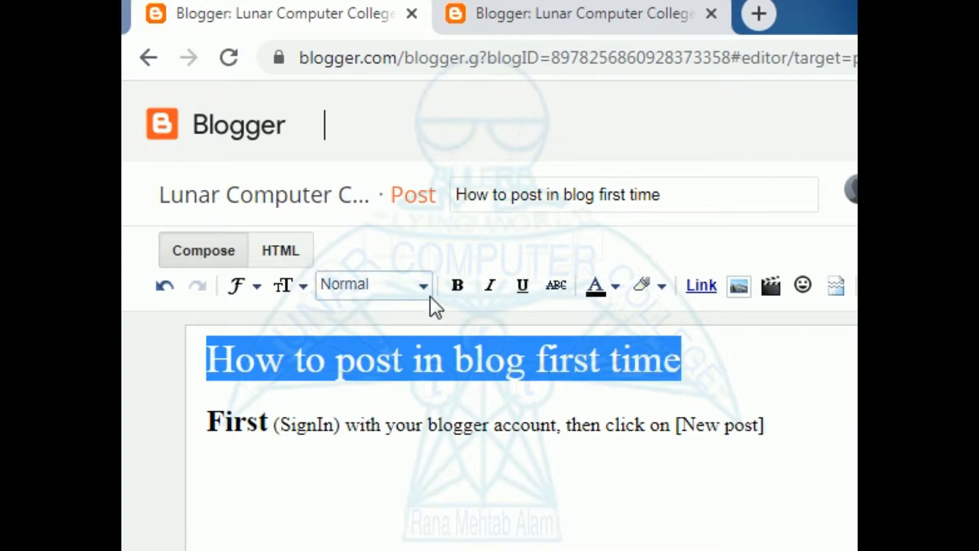
click(457, 287)
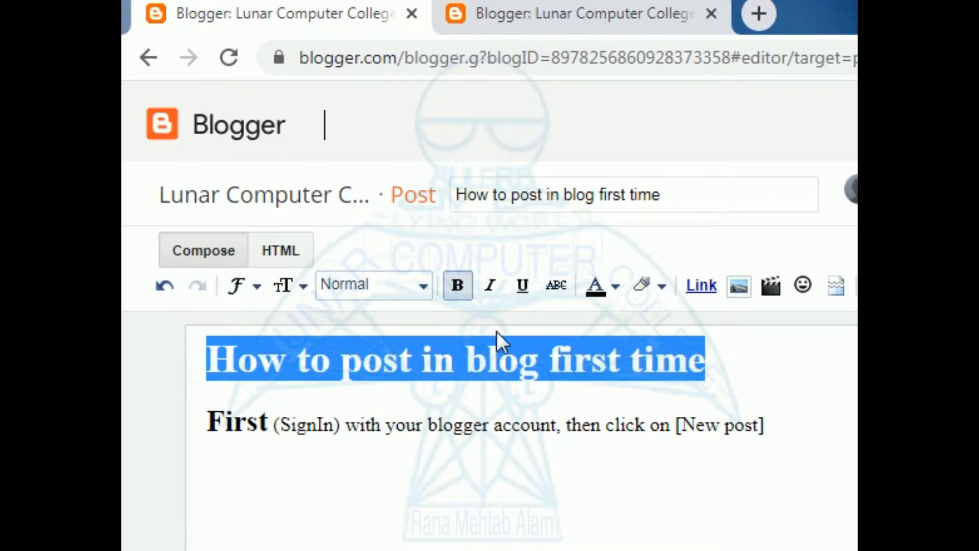
click(524, 293)
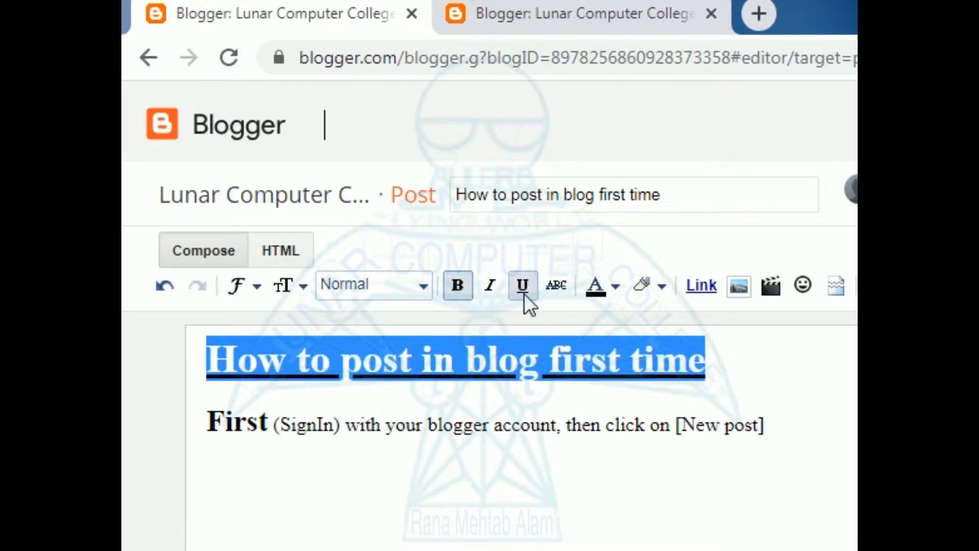
click(396, 523)
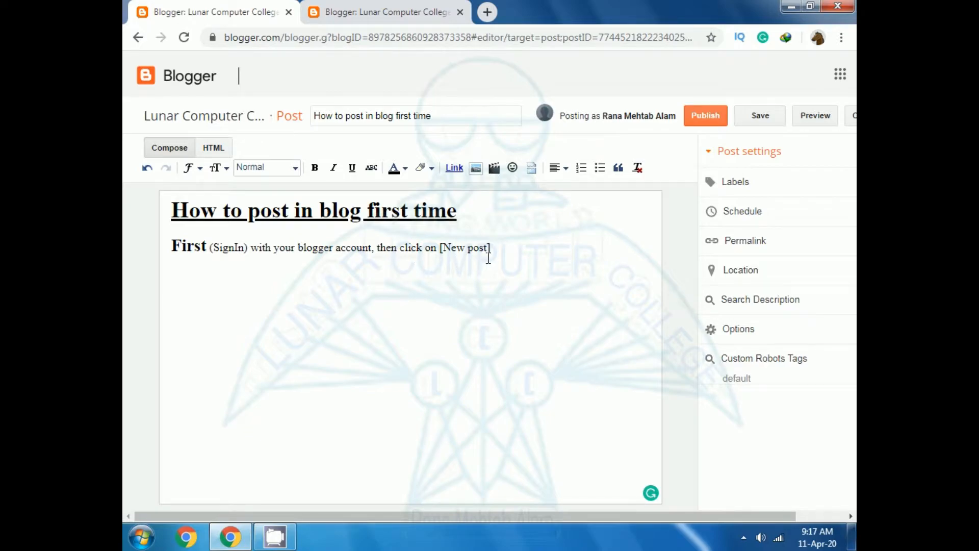
Step: Check the button on the All posts page, and give "New post]" in the post body a red background
click(350, 13)
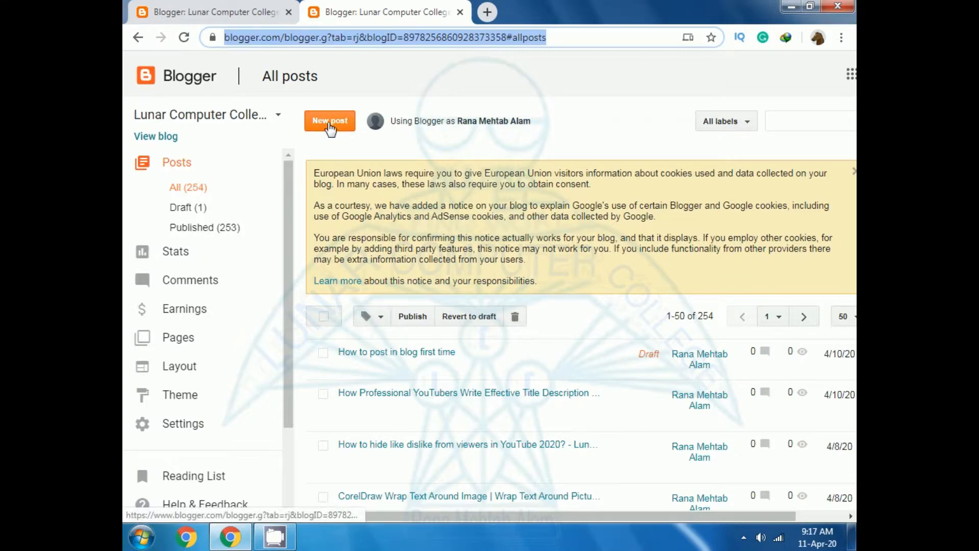
click(329, 125)
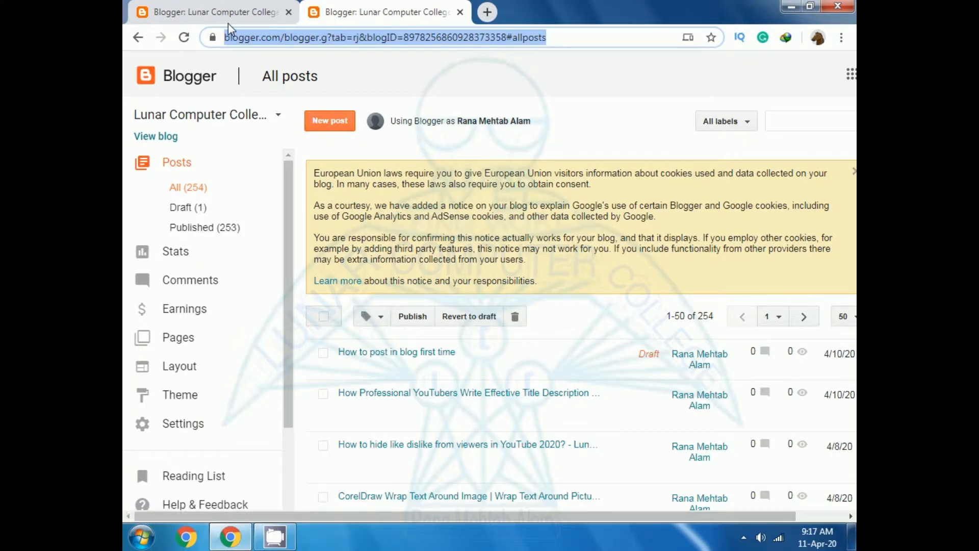
drag(443, 248, 480, 263)
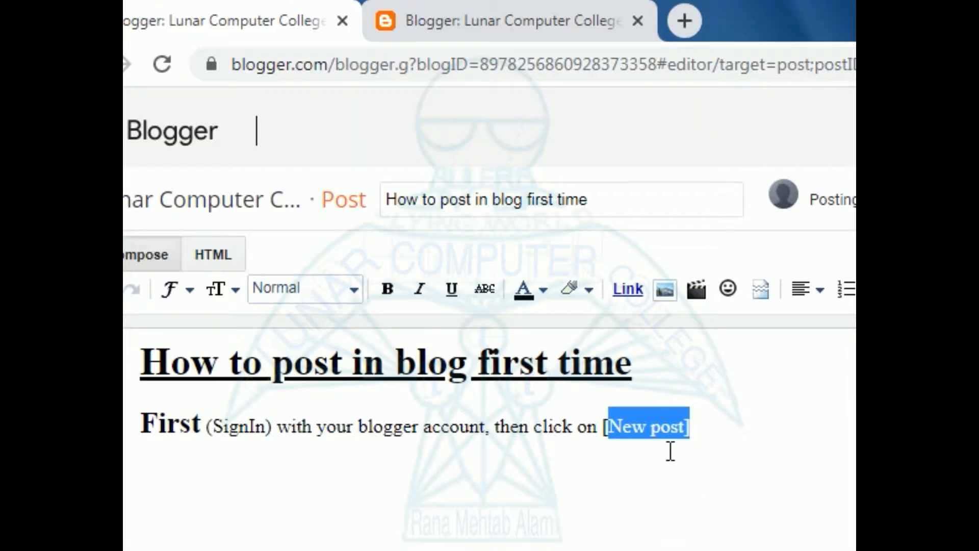
click(590, 290)
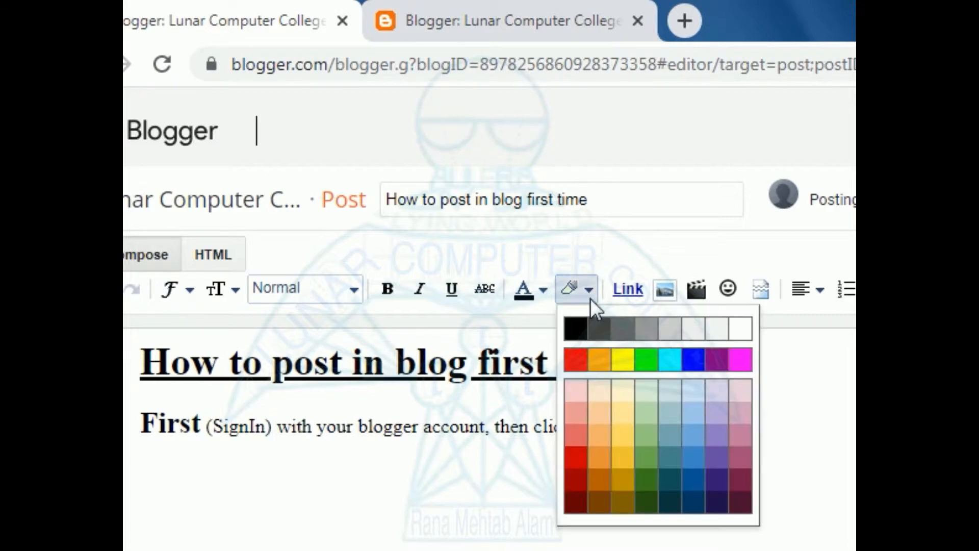
click(575, 362)
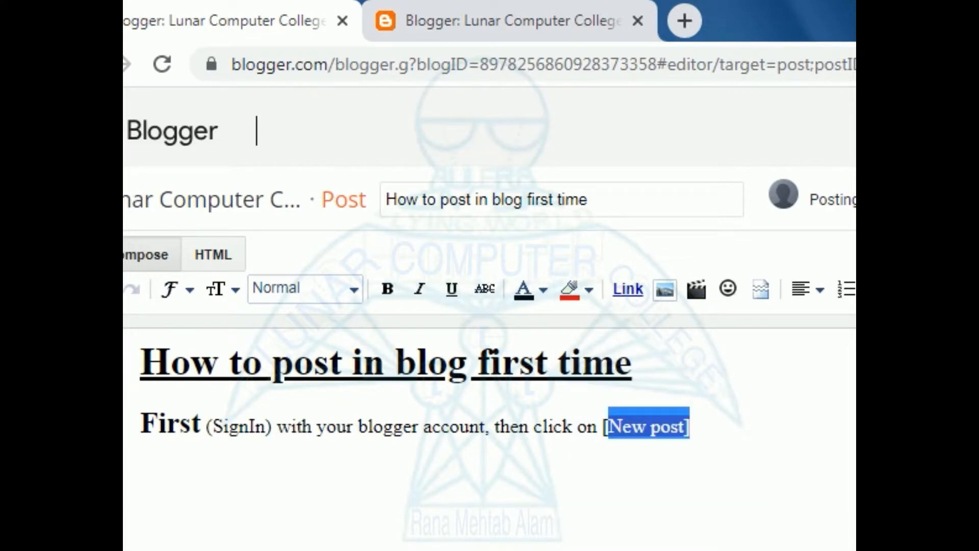
drag(609, 427, 691, 426)
click(628, 488)
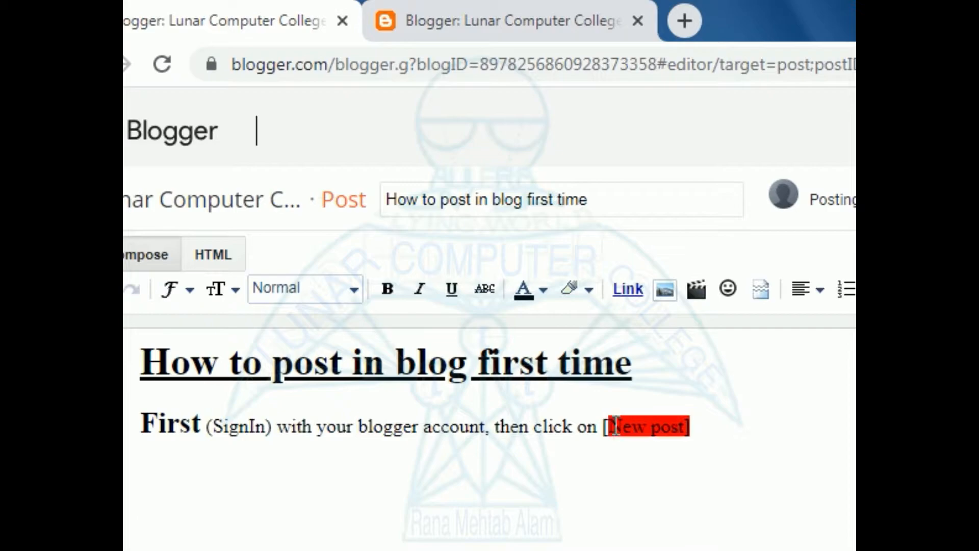
Step: Give the whole "[New post]" text, including both brackets, a red background and white text colour
drag(609, 427, 693, 426)
click(604, 459)
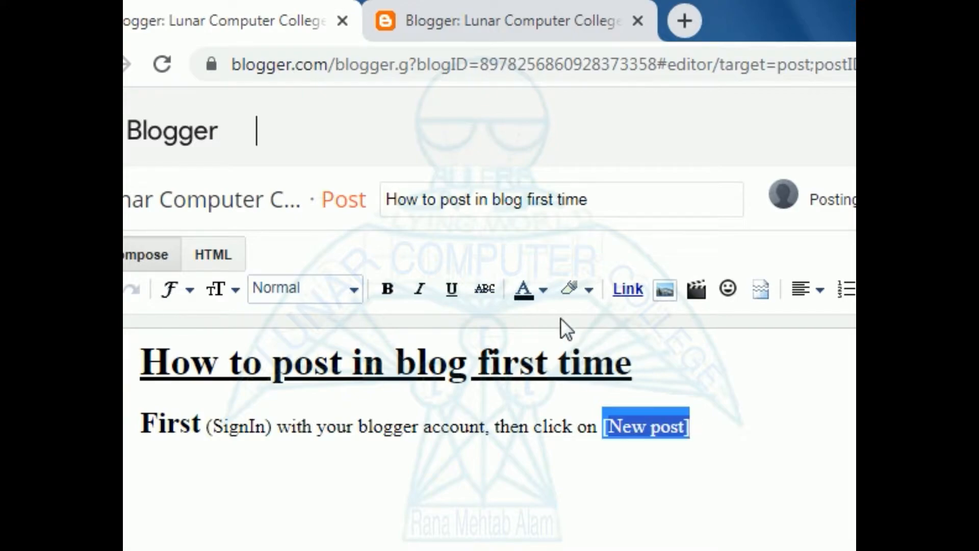
click(590, 300)
click(579, 354)
click(543, 290)
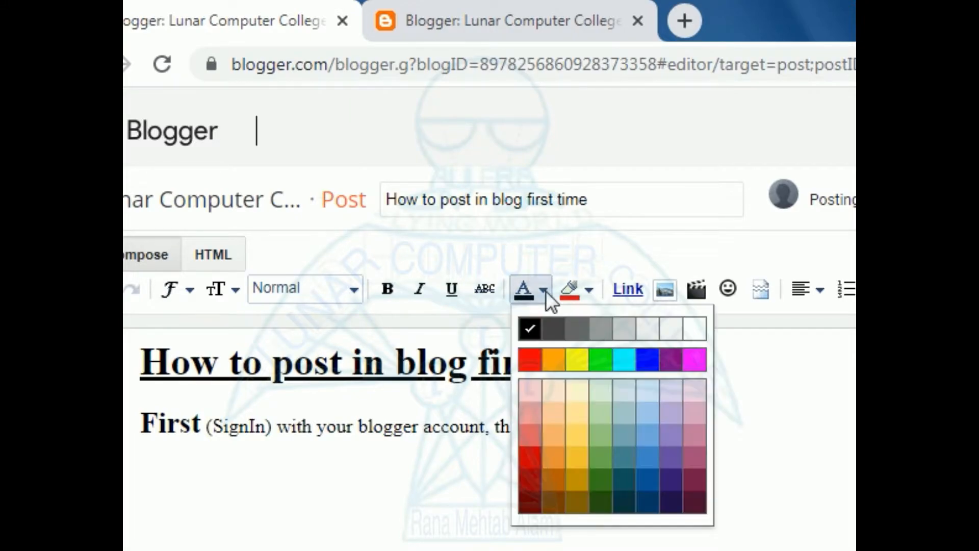
click(589, 290)
click(529, 285)
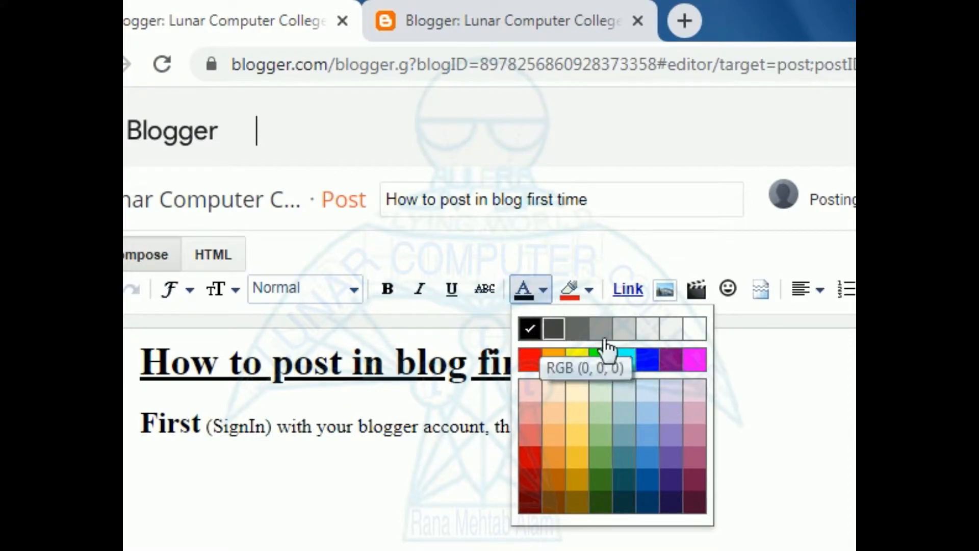
click(696, 330)
click(657, 516)
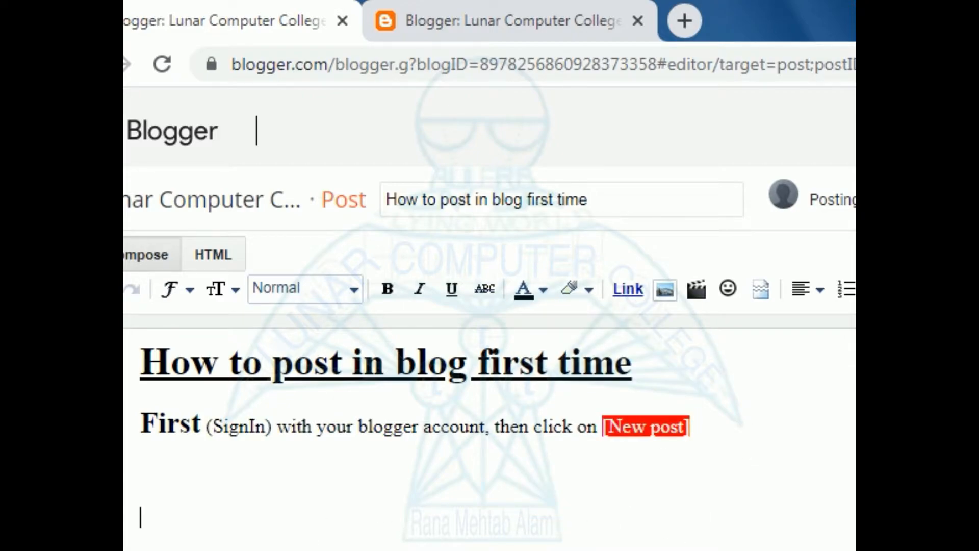
Step: Make the highlighted "[New post]" text at the end of the line bold
triple_click(618, 431)
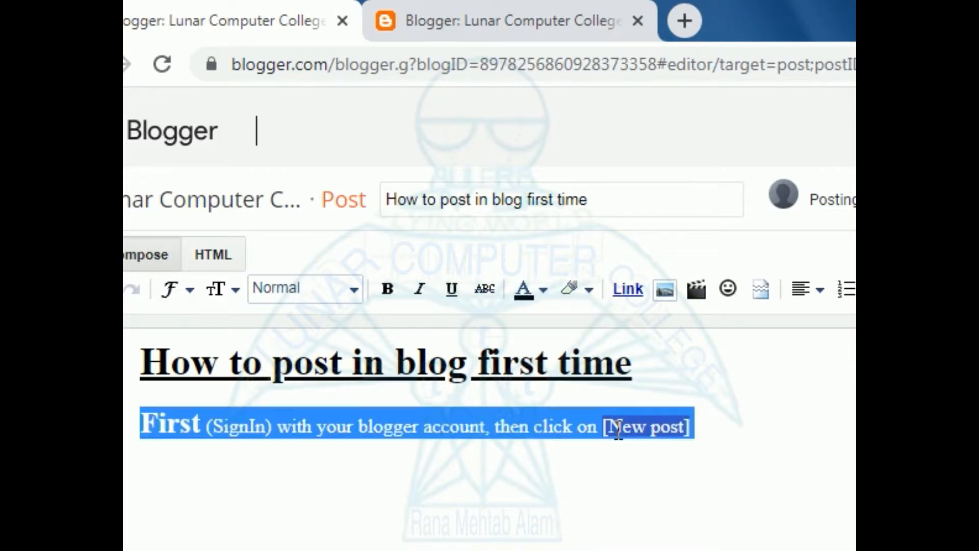
click(623, 477)
drag(603, 426, 693, 426)
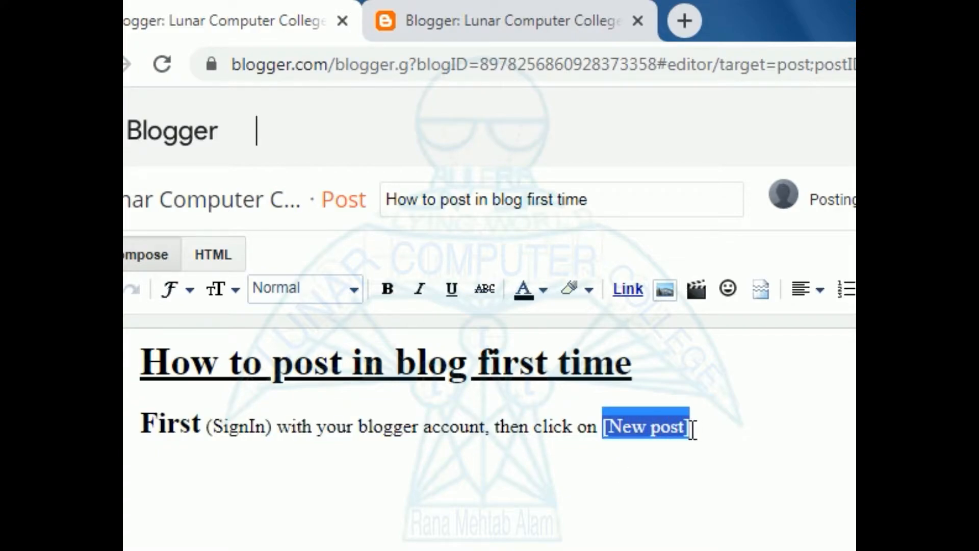
click(387, 295)
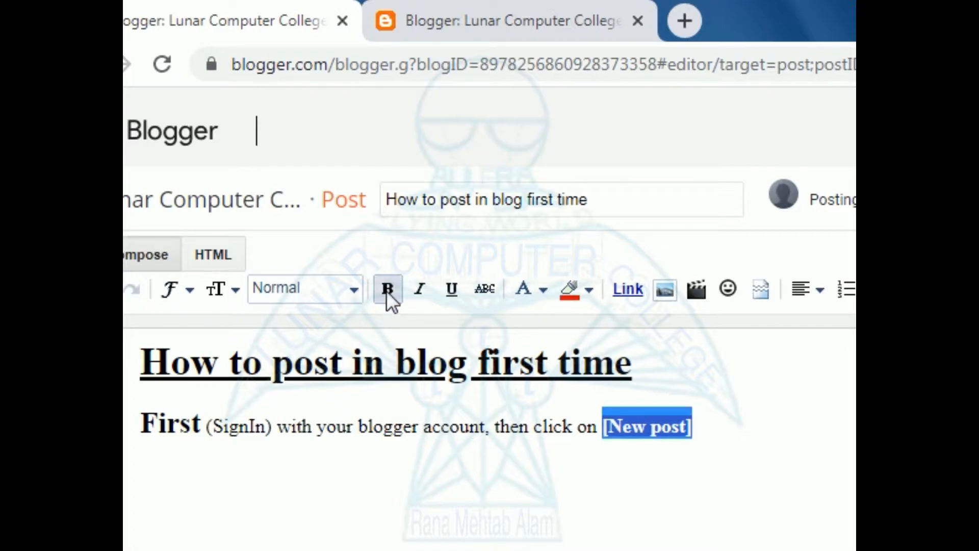
click(141, 516)
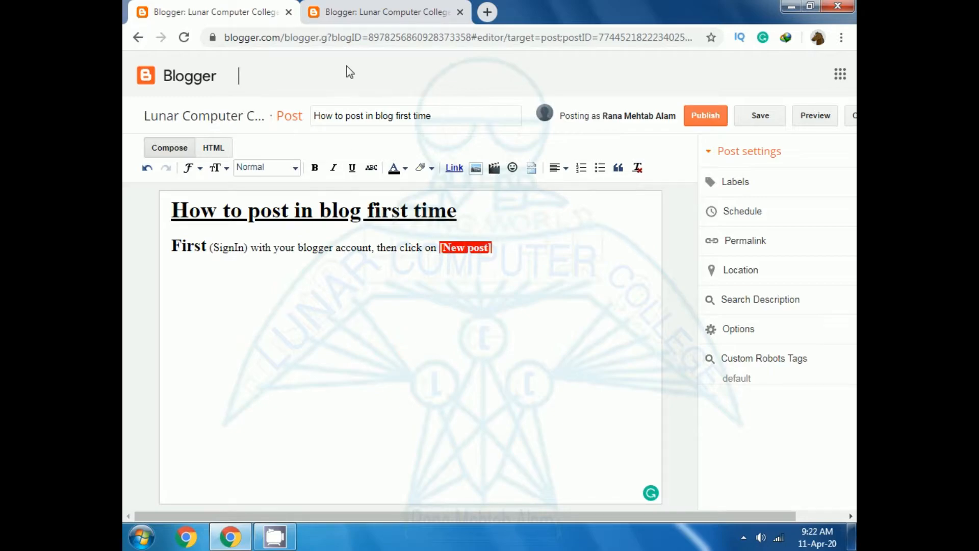
Step: Display the blog's All posts page in the other browser tab and open Paint
click(371, 12)
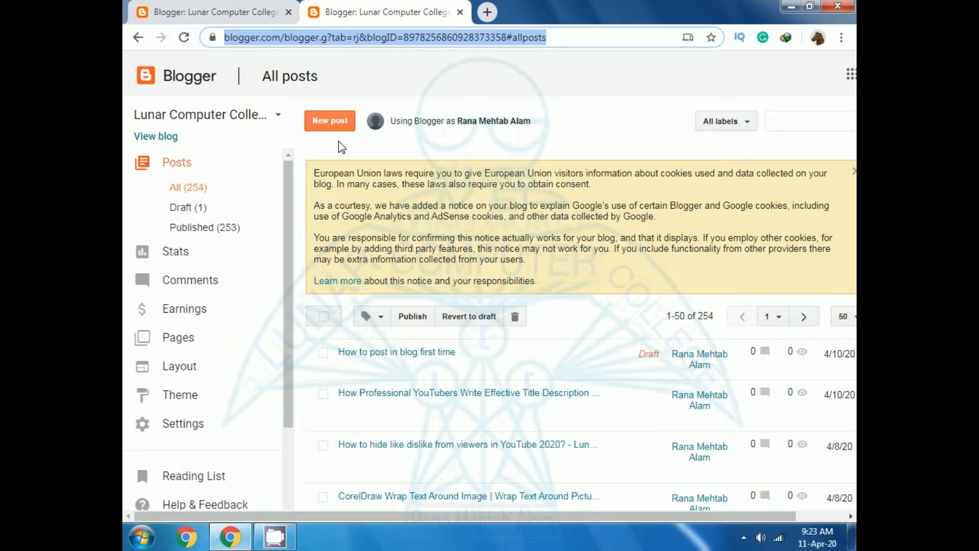
click(247, 13)
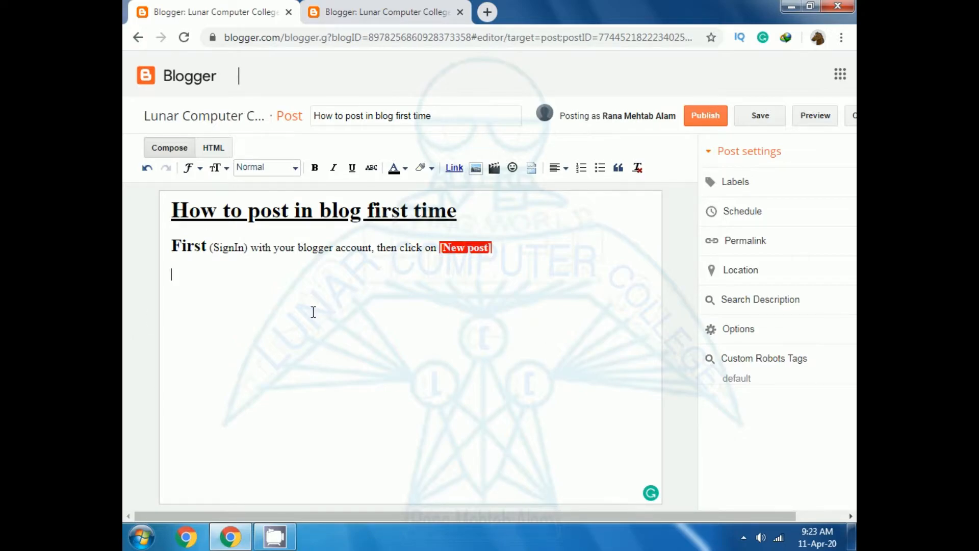
click(340, 14)
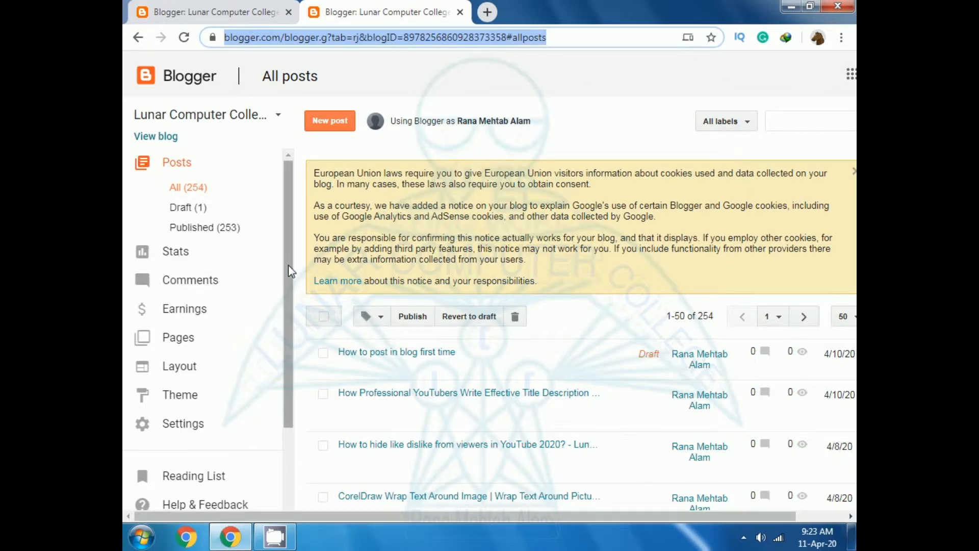
click(140, 540)
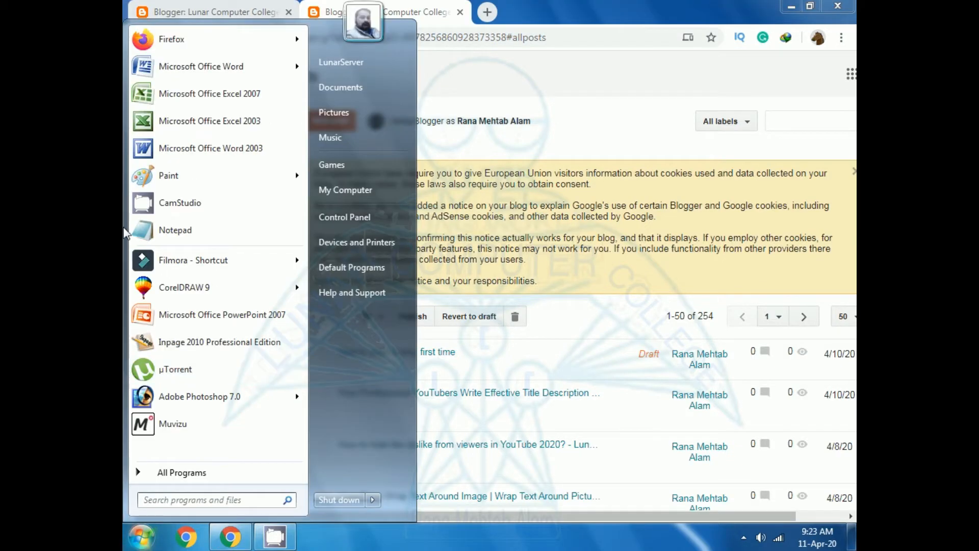
click(163, 181)
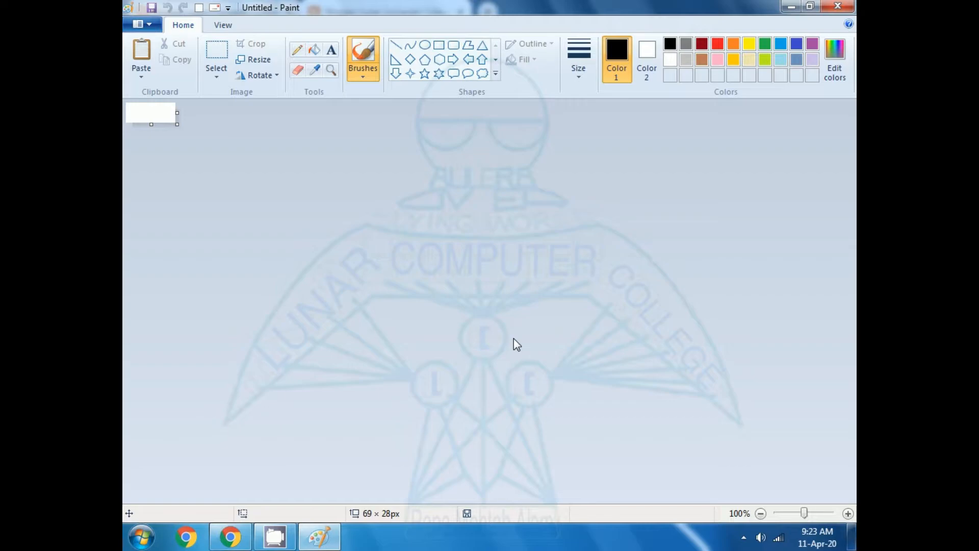
Step: Paste the screenshot and copy a rectangular region about 671 × 346 px covering the Blogger header, New post button and sidebar through Comments
key(ctrl+v)
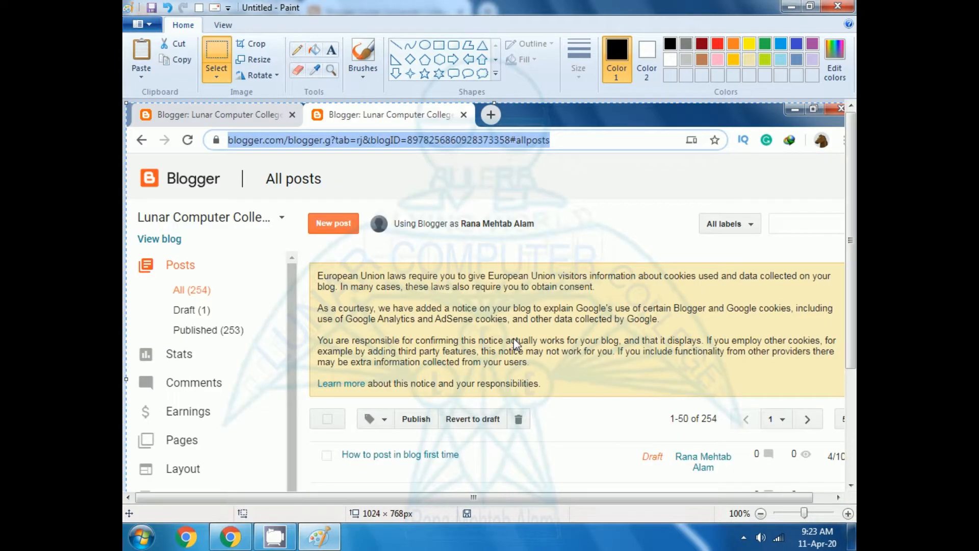
click(216, 76)
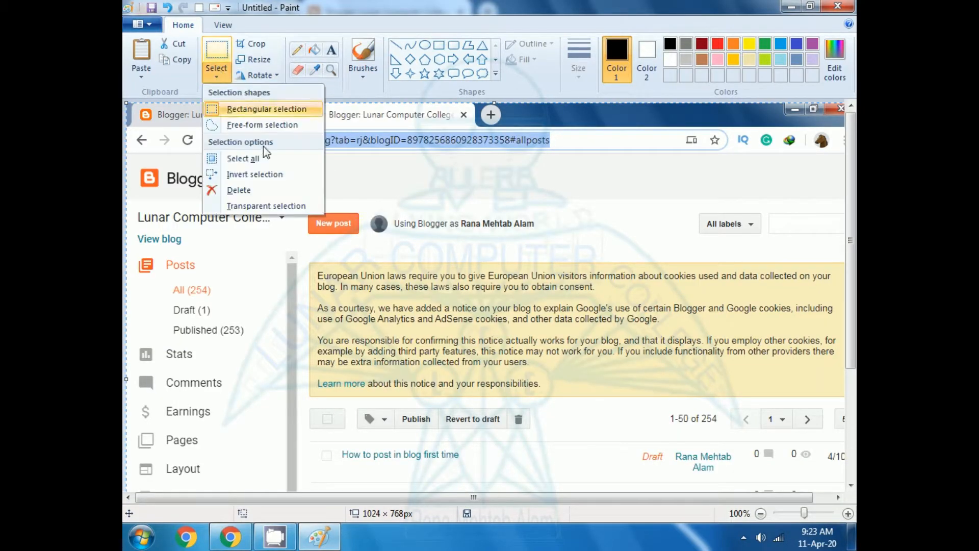
click(214, 112)
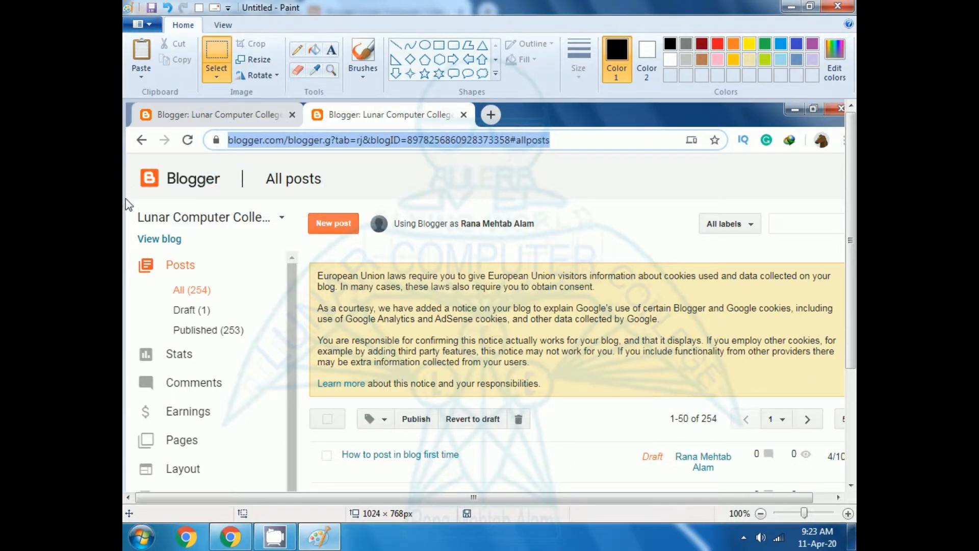
mouse_move(127, 154)
mouse_down()
mouse_move(140, 298)
mouse_move(163, 387)
mouse_move(433, 411)
mouse_move(646, 405)
mouse_move(607, 401)
mouse_up()
drag(608, 401, 608, 401)
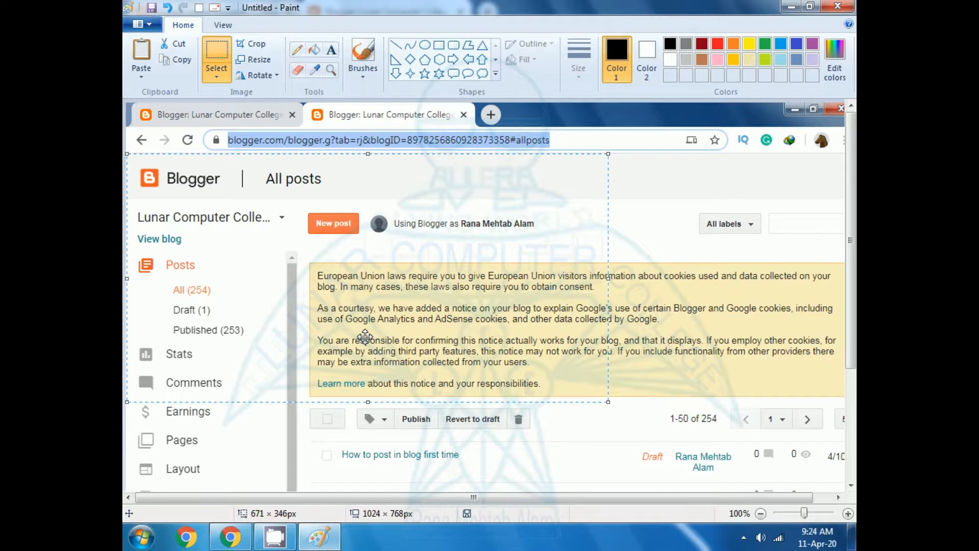
key(ctrl+c)
Step: Discard the full screenshot without saving and paste the copied region into the blank picture
key(alt+F4)
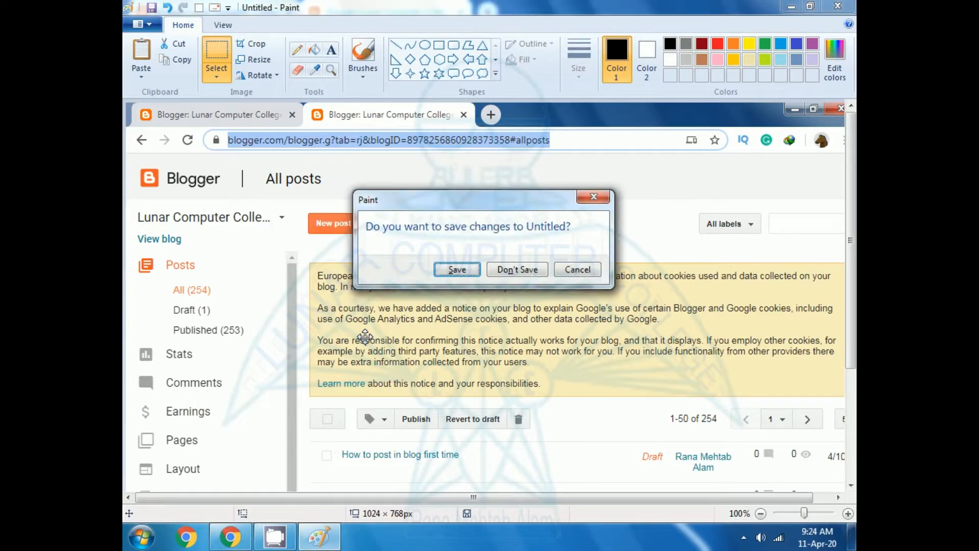
click(510, 282)
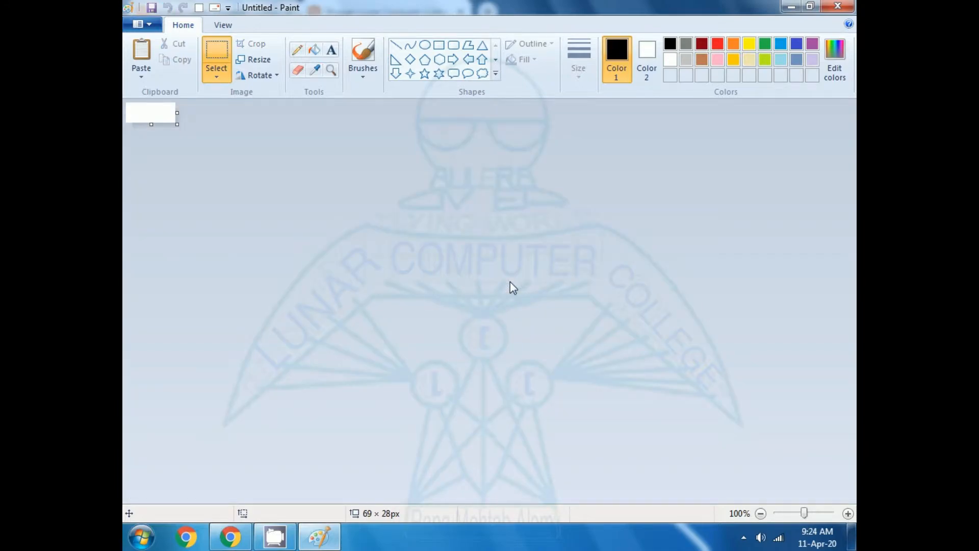
key(ctrl+v)
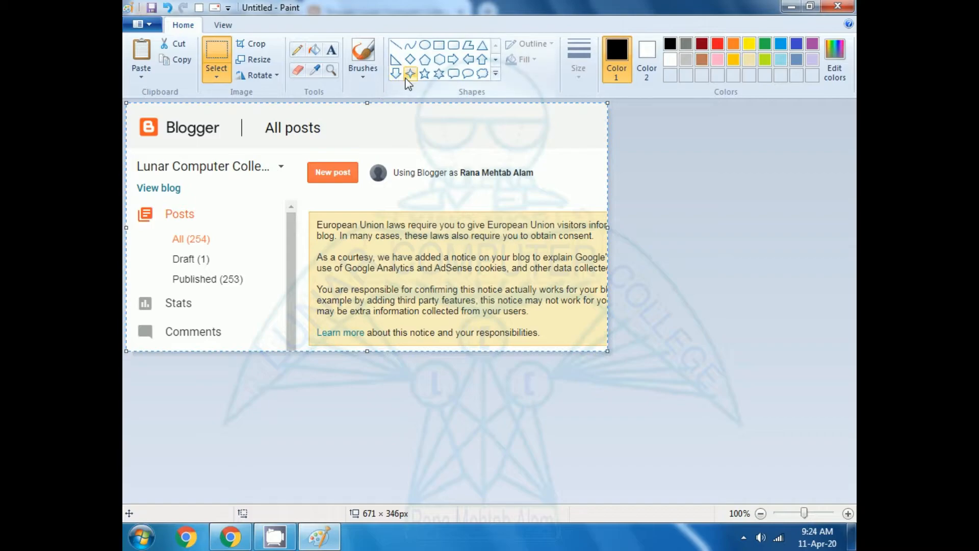
Step: Draw an up arrow about 57 × 94 px and place it directly under the New post button, pointing at it
click(482, 61)
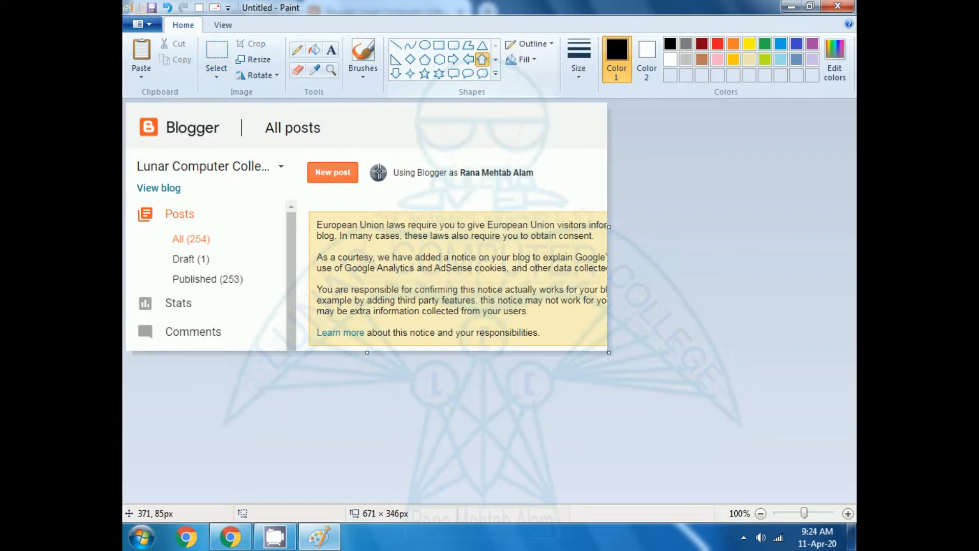
drag(324, 180, 364, 246)
click(344, 248)
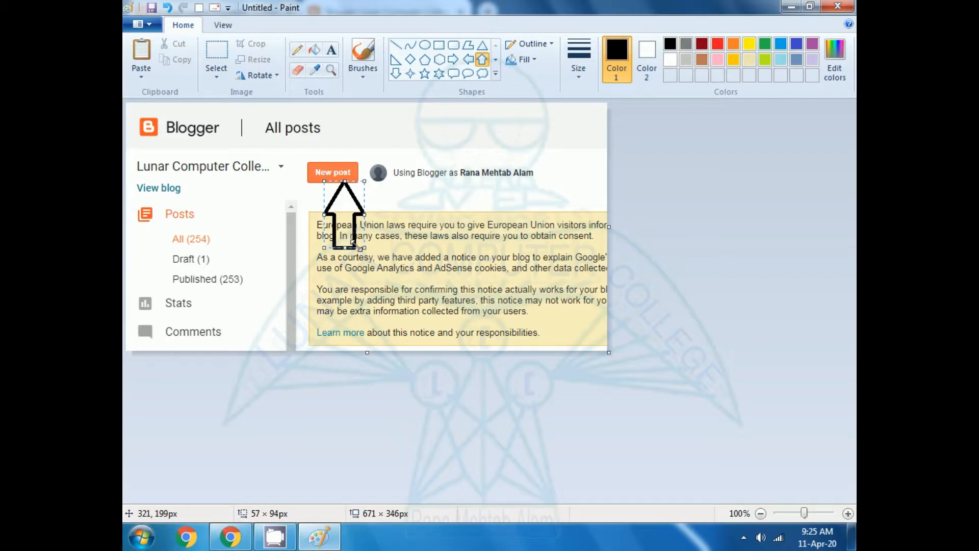
drag(336, 206, 324, 196)
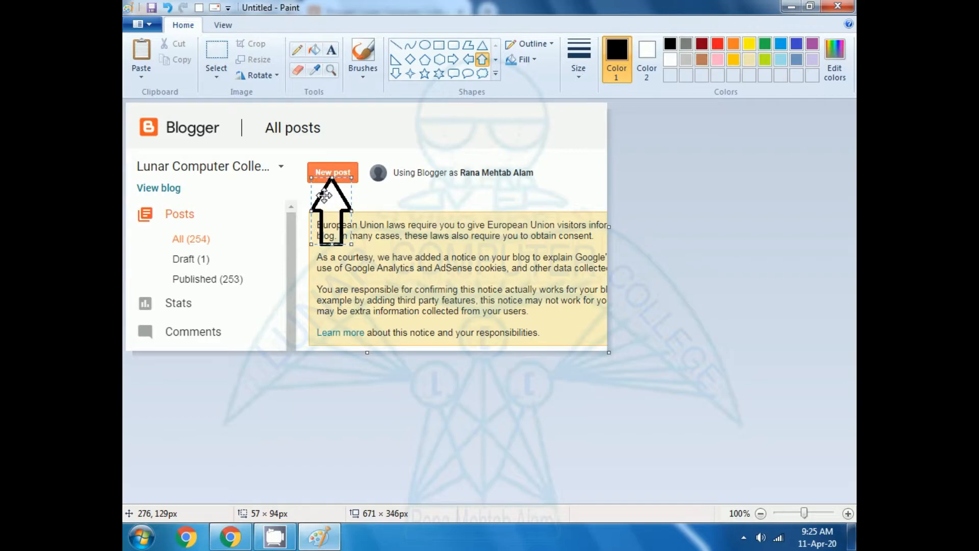
click(483, 198)
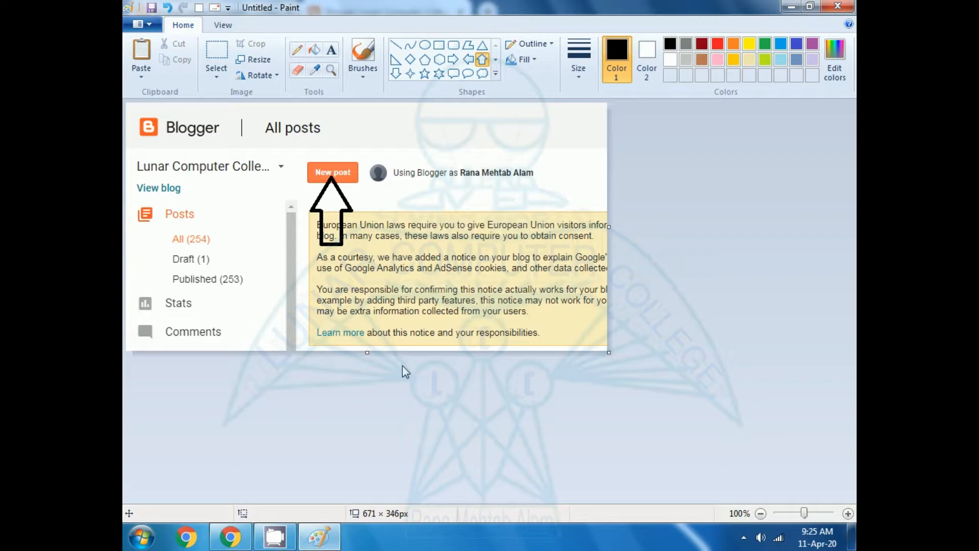
Step: Save the annotated picture as a JPEG named "newpost" and close Paint
key(ctrl+s)
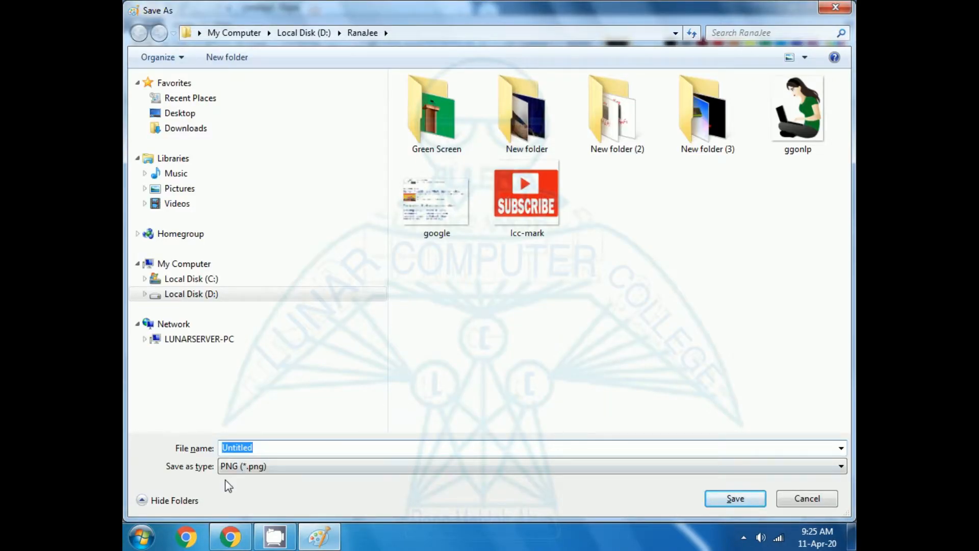
click(251, 467)
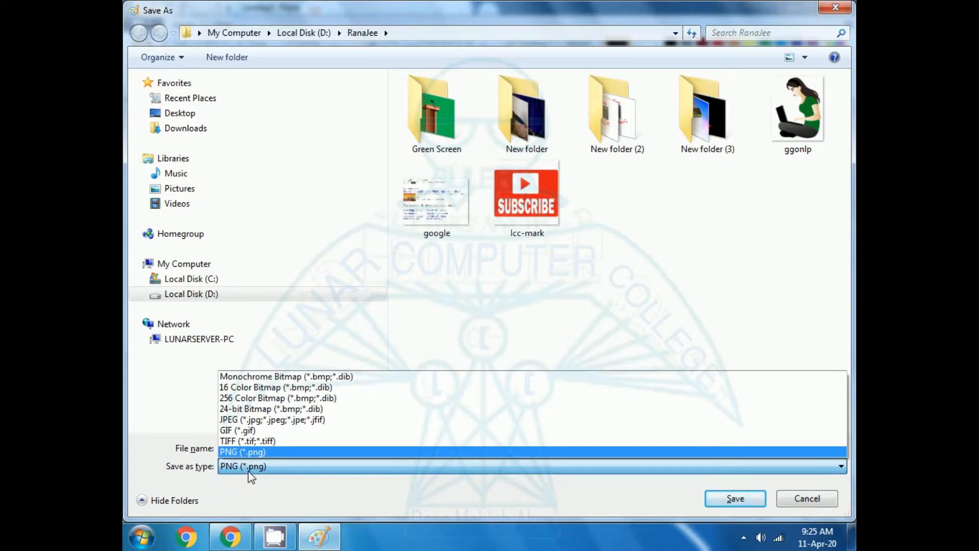
click(234, 420)
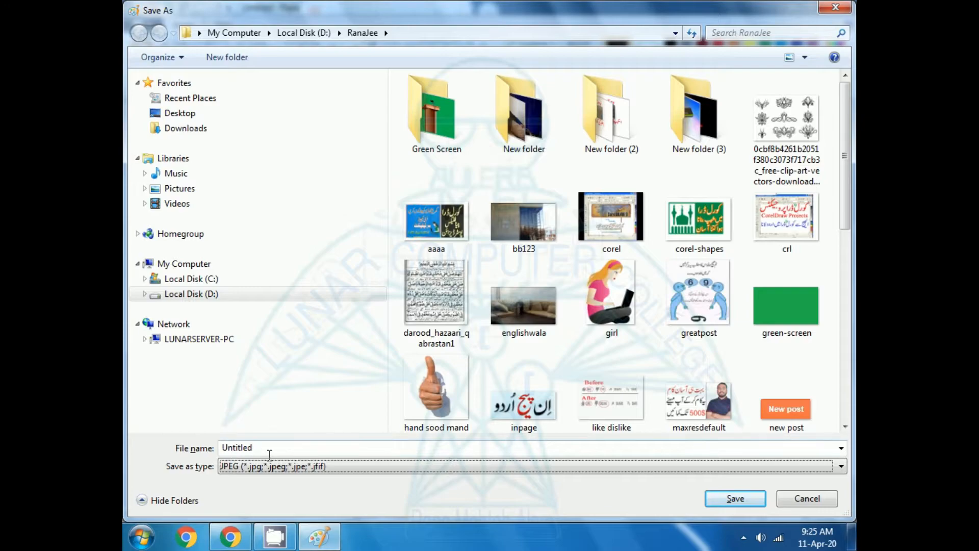
click(282, 447)
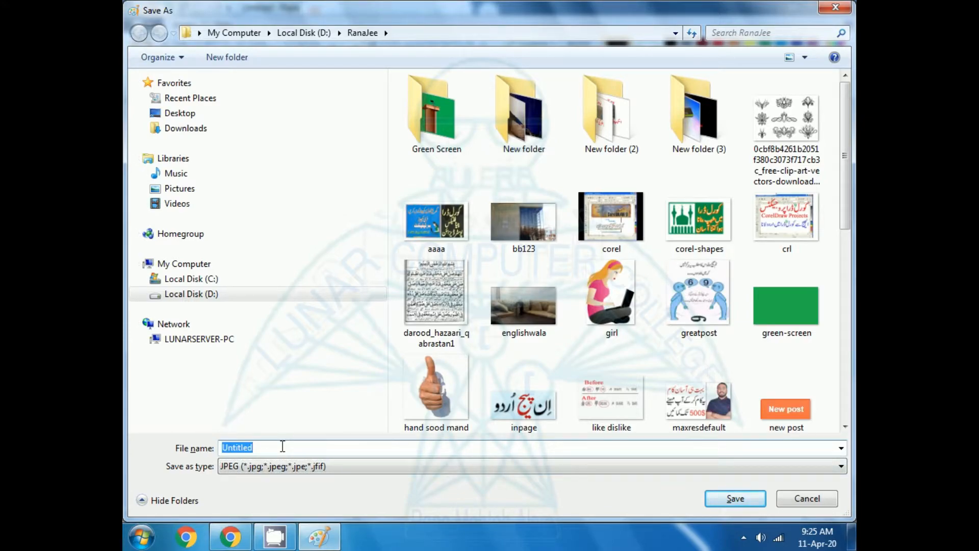
text(new)
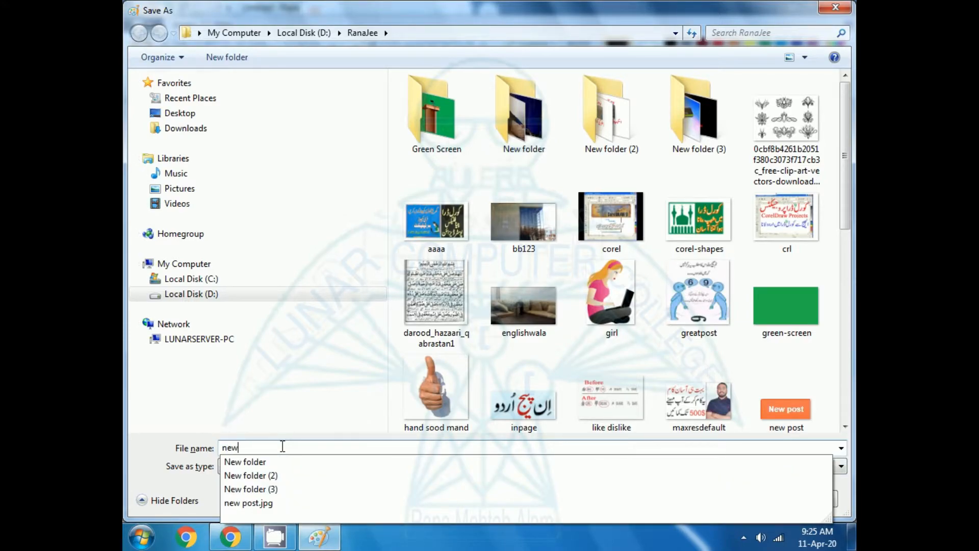
text(post)
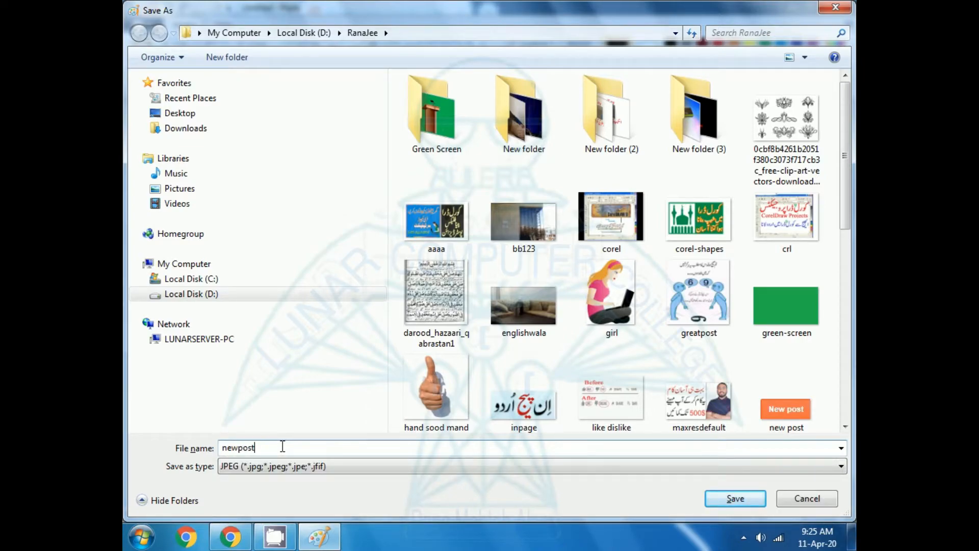
key(Return)
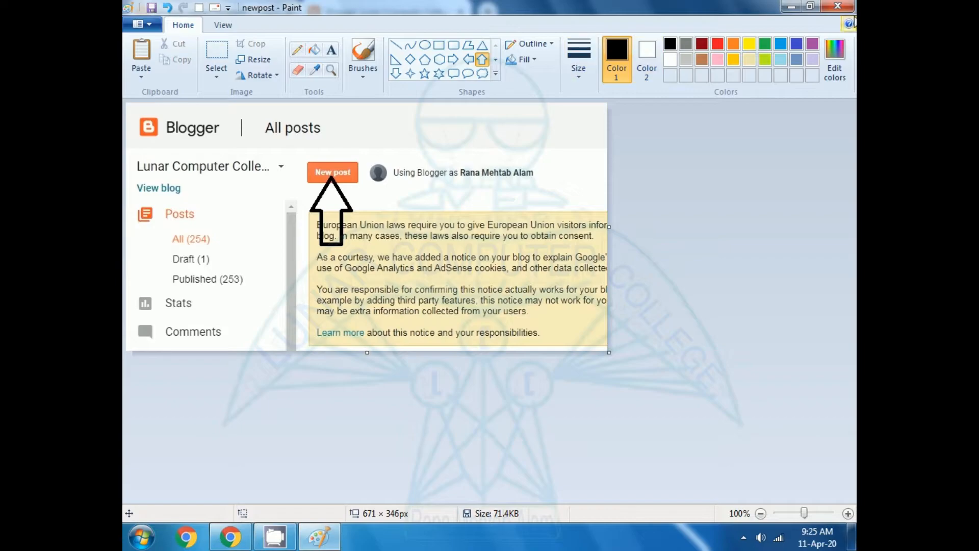
click(847, 6)
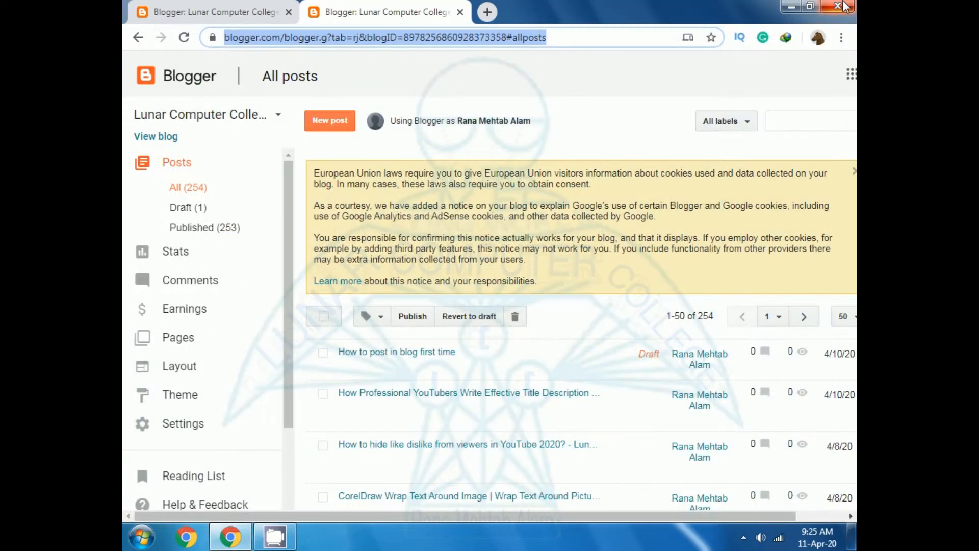
Step: Return to the post being edited in the other browser tab, upload the newpost image and insert it into the post
click(198, 13)
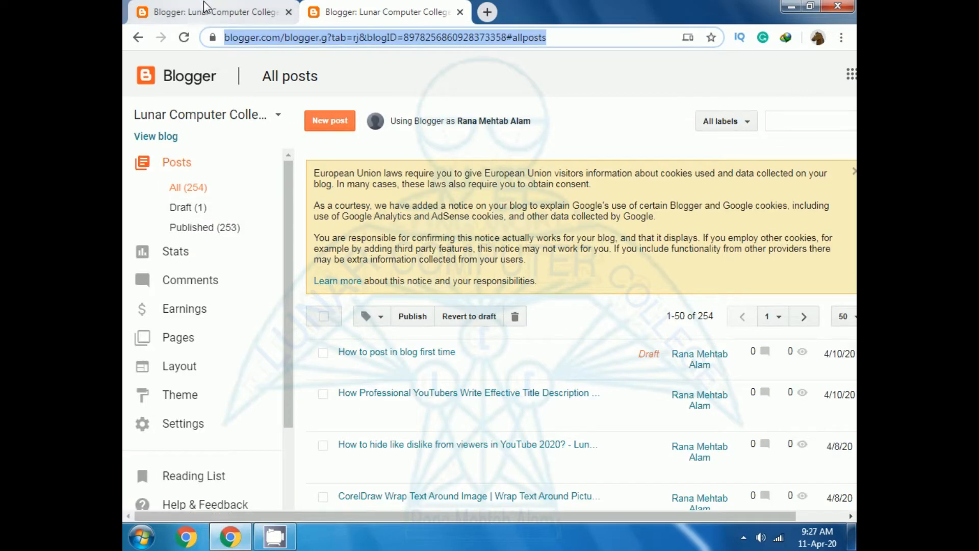
click(204, 13)
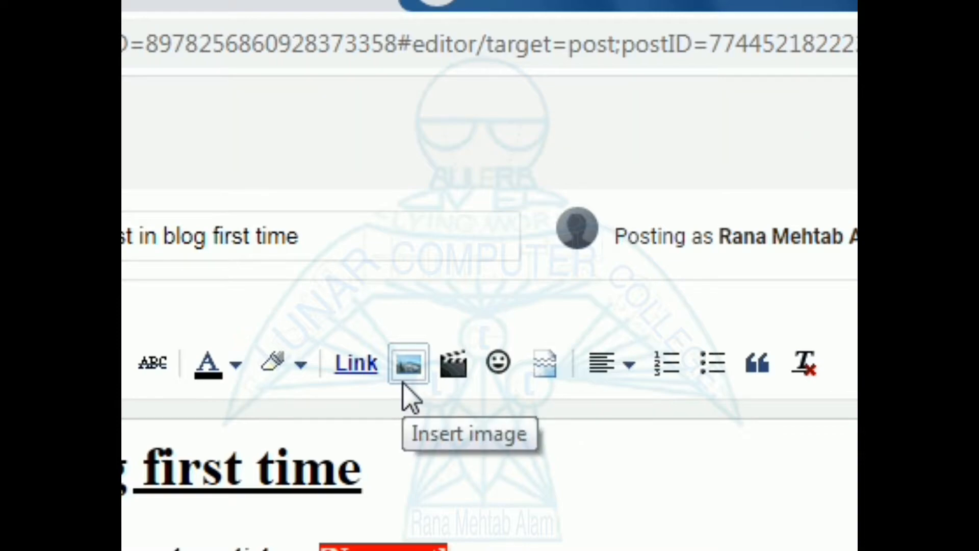
click(403, 382)
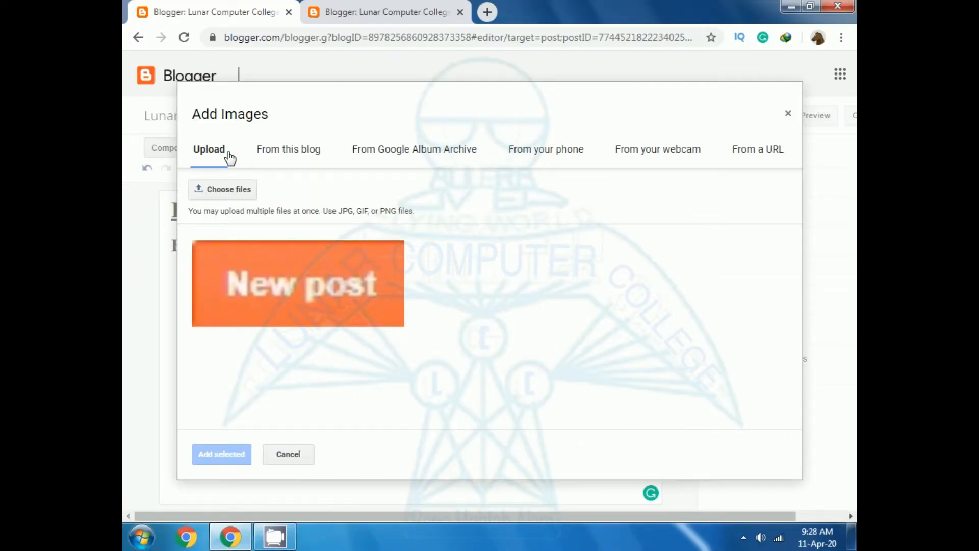
click(222, 190)
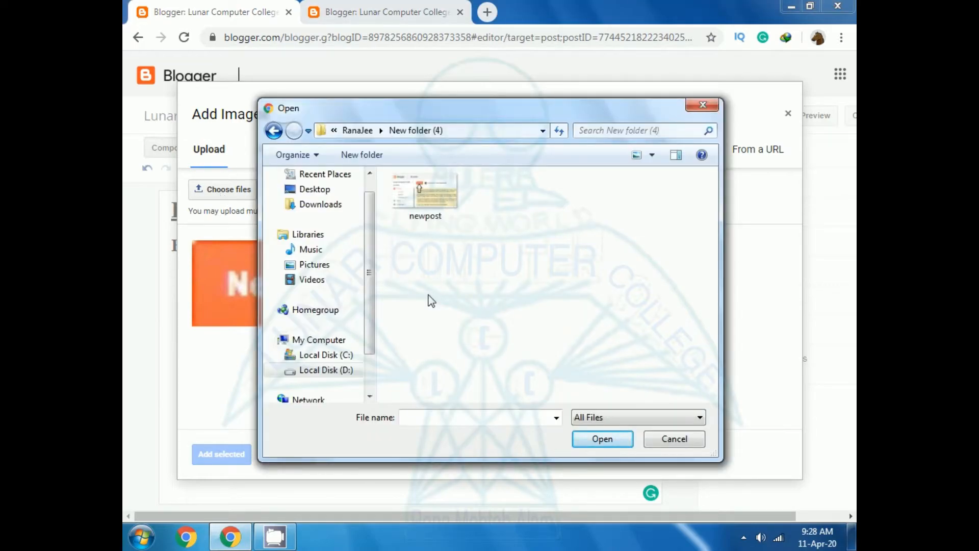
double_click(421, 199)
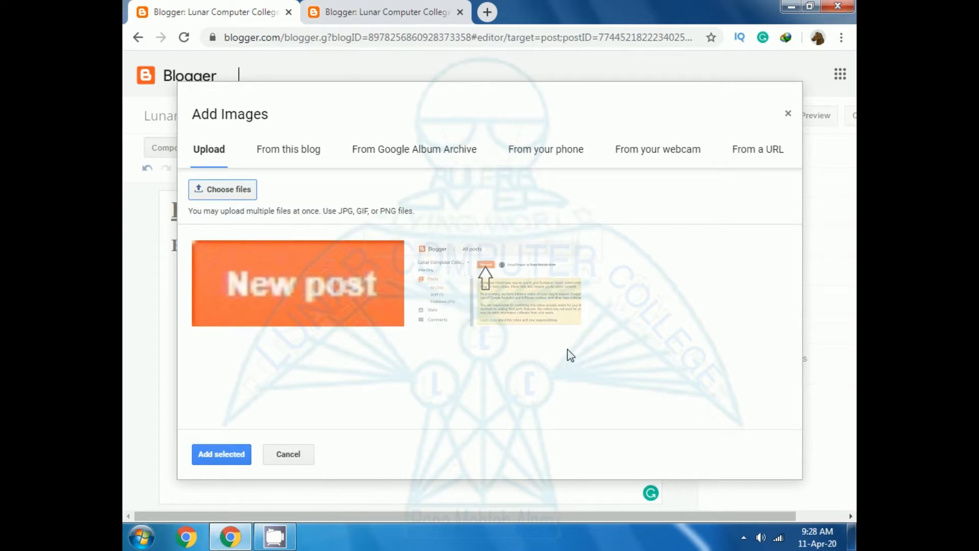
click(525, 309)
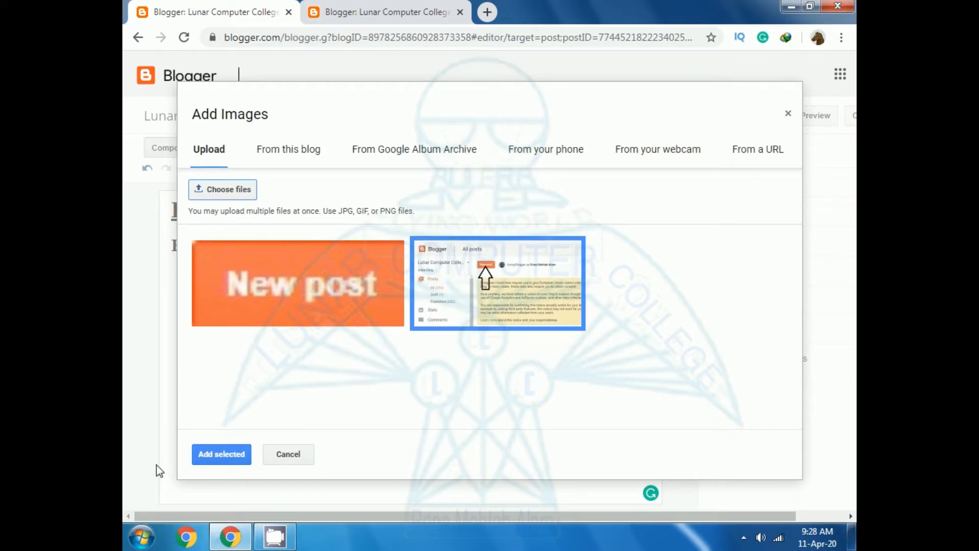
click(221, 454)
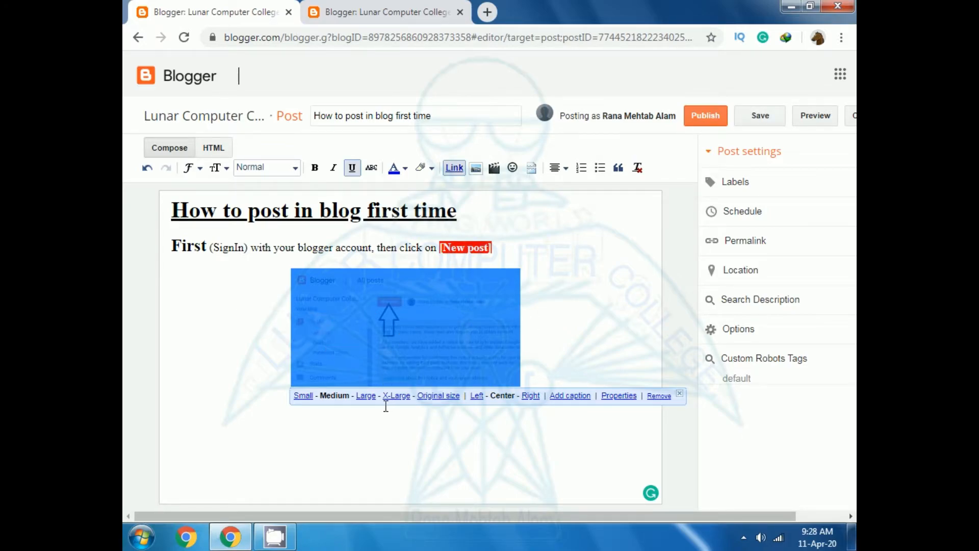
Step: Set the inserted image's display size to Large
click(366, 397)
click(371, 426)
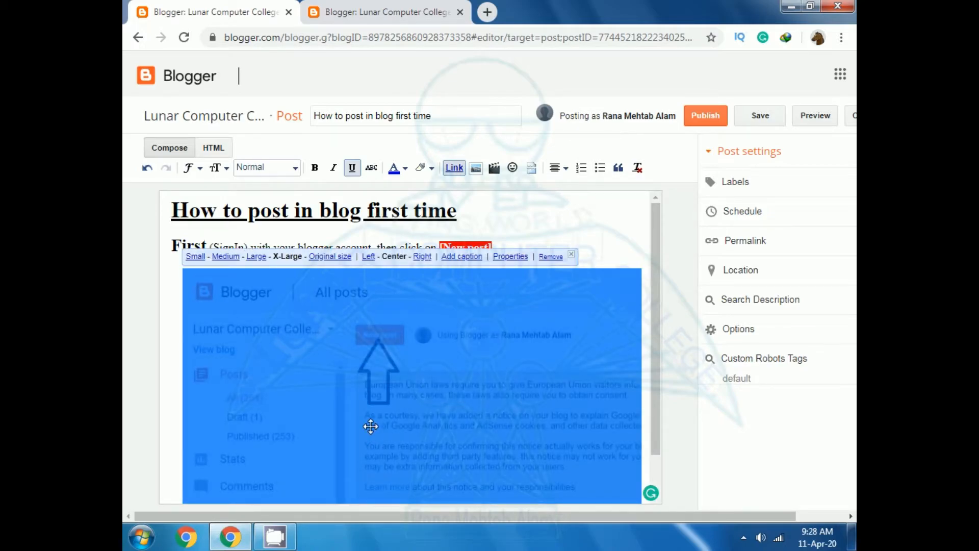
click(258, 259)
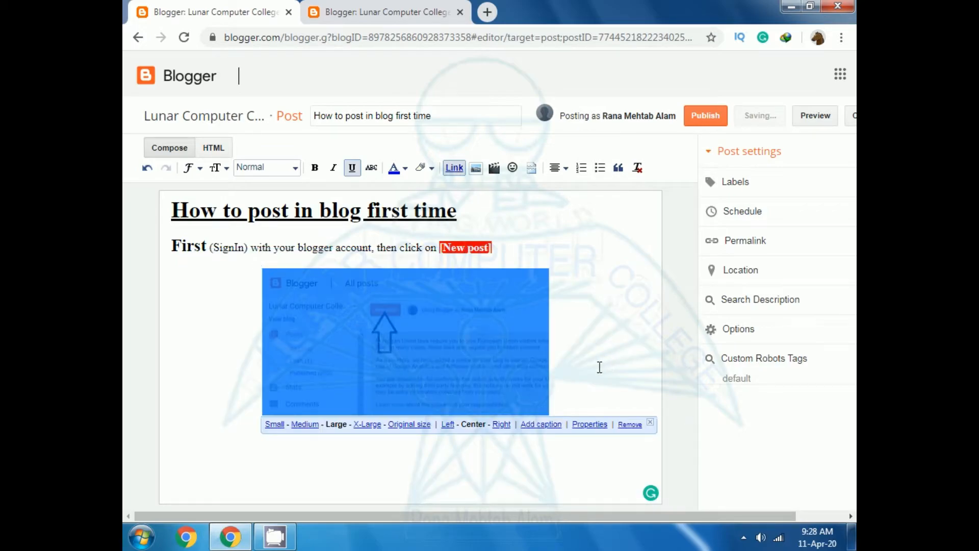
Step: Append "as shown in Image below" after "[New post]" in the line above the image
click(438, 463)
click(379, 475)
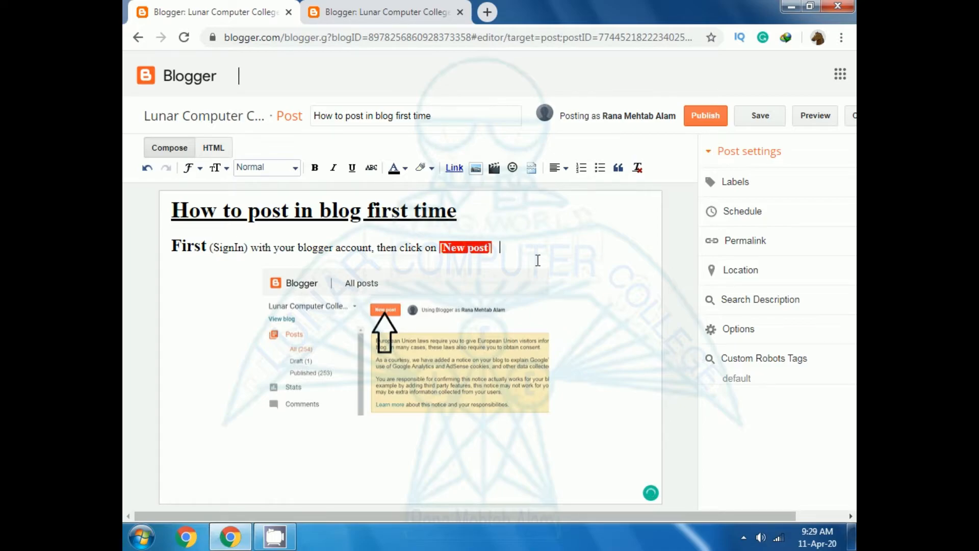
text(as shown in Image below)
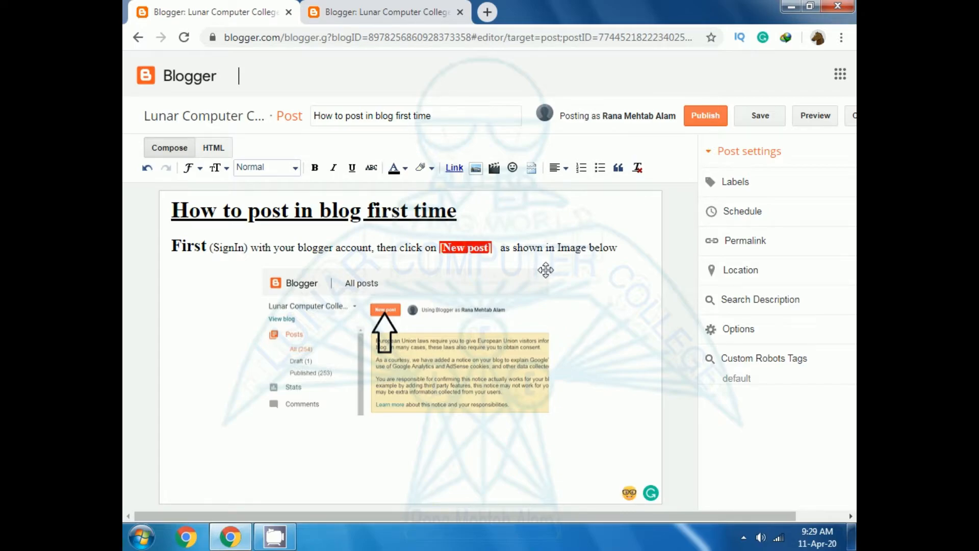
Step: Start a new line below the image and align it left
click(577, 405)
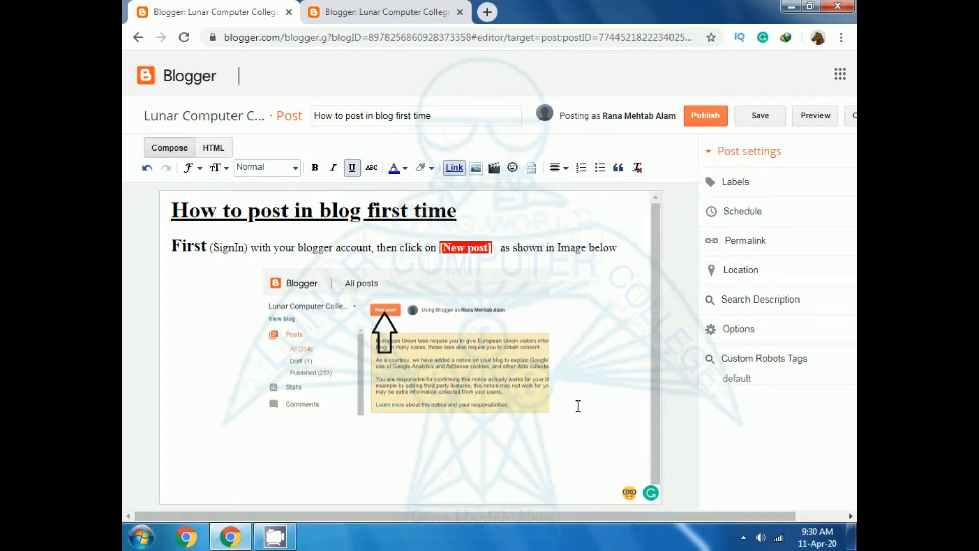
key(Return)
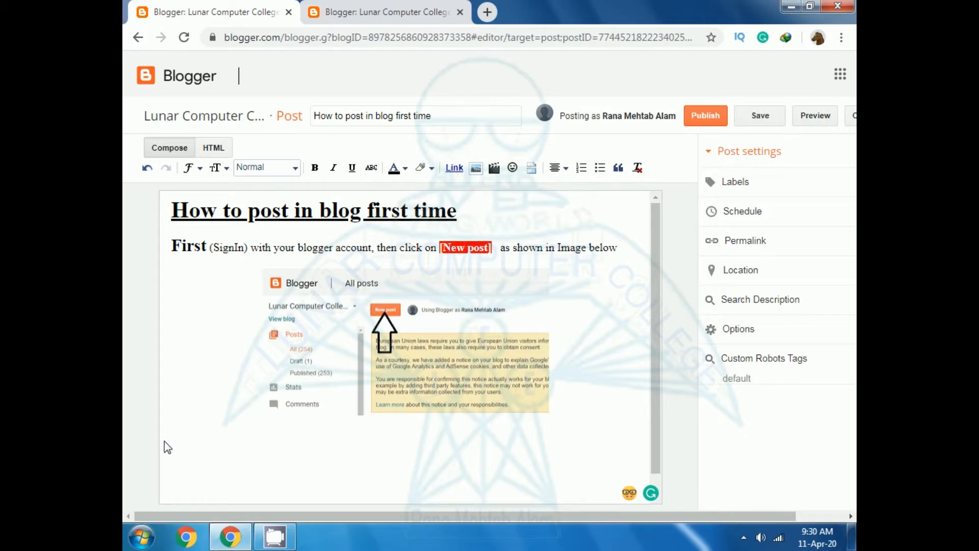
click(567, 170)
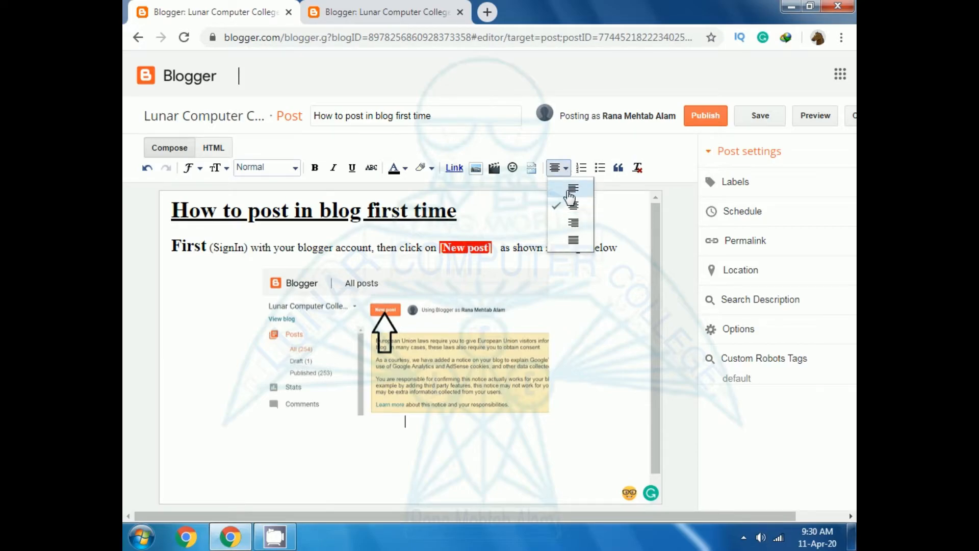
click(570, 191)
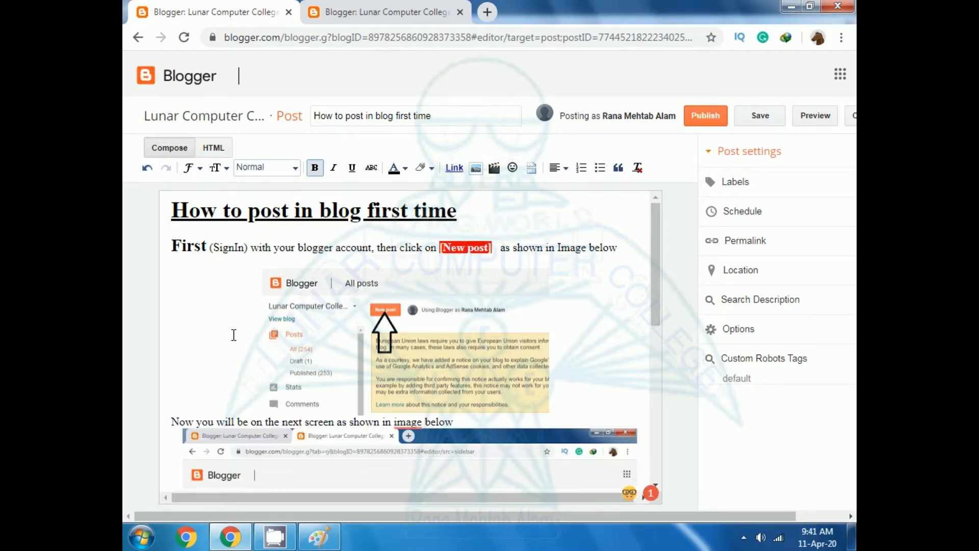
scroll(232, 335, down, 6)
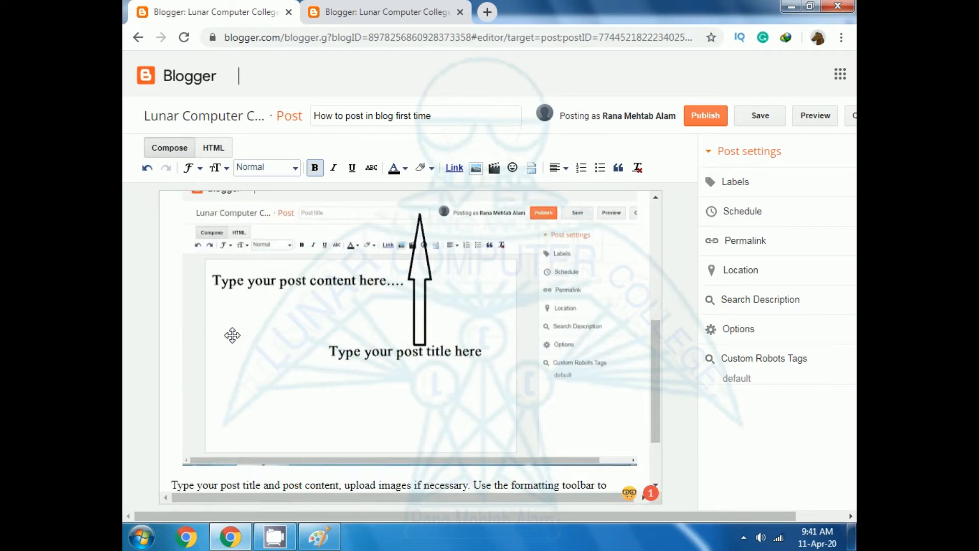
Step: Add a blank line above and below the sentence "Now you will be on the next screen as shown in image below"
scroll(232, 335, down, 3)
scroll(258, 354, up, 10)
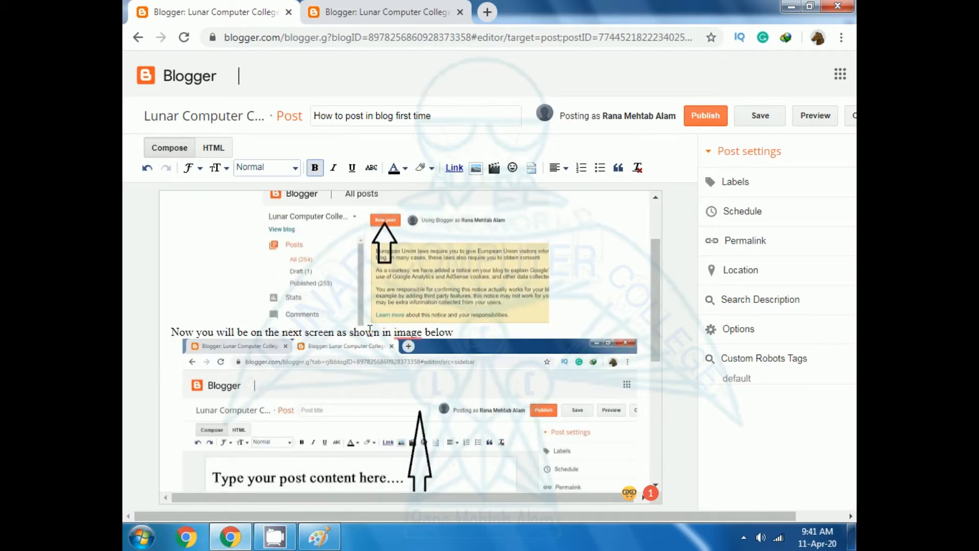
click(461, 332)
key(Return)
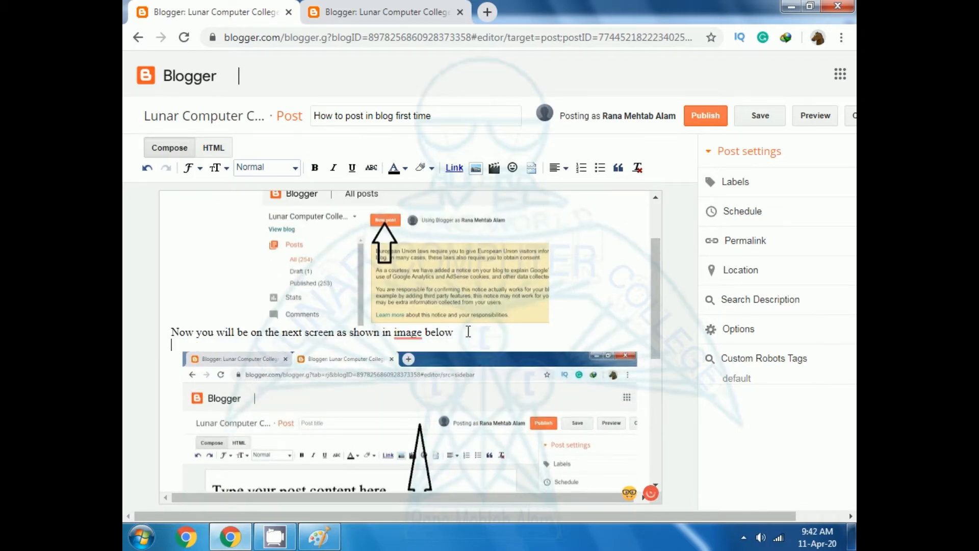
click(172, 332)
key(Return)
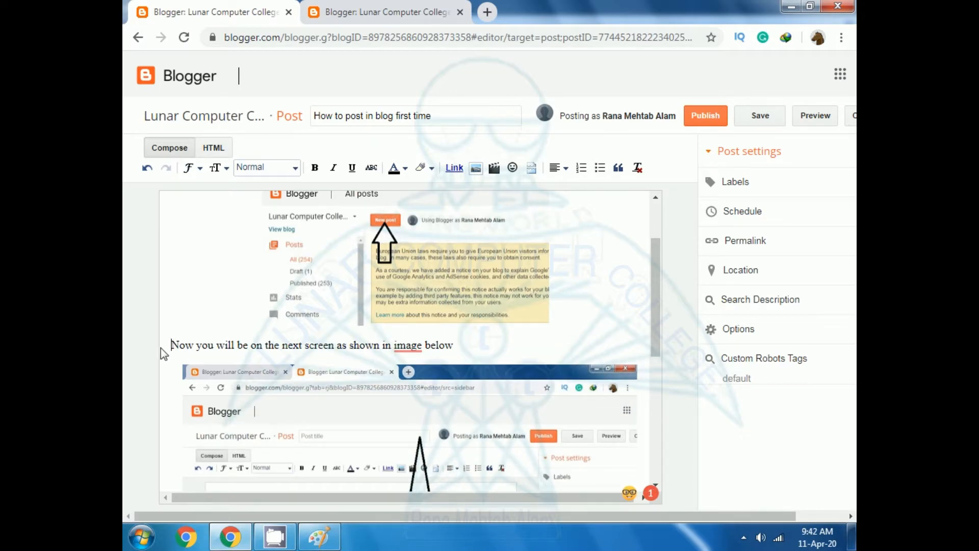
Step: Make the sentence "Now you will be on the next screen as shown in image below" bold
triple_click(173, 348)
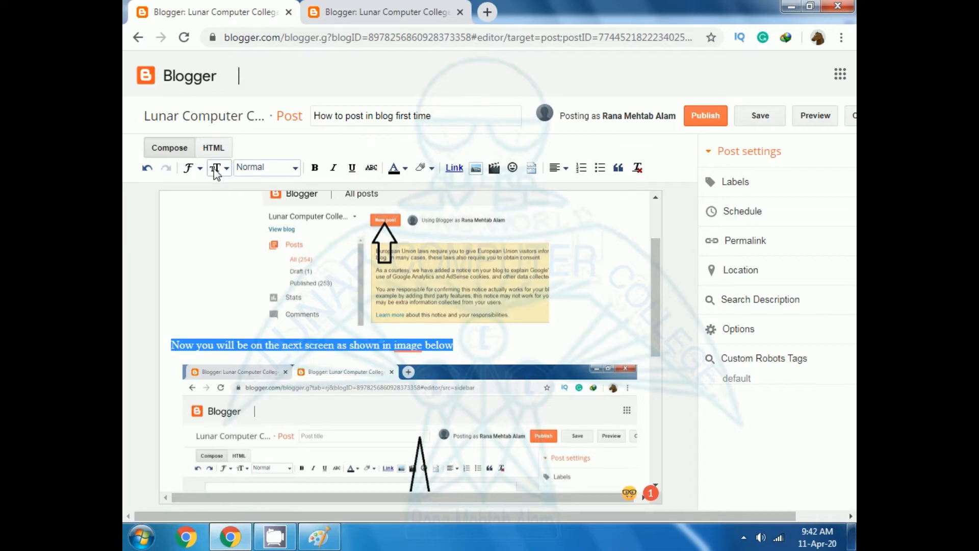
click(314, 168)
click(163, 359)
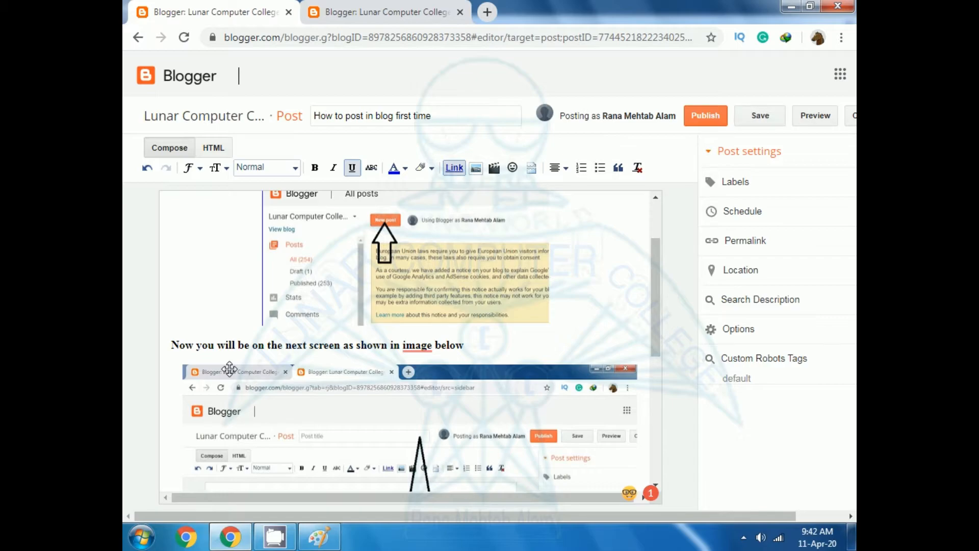
Step: Review the second screenshot and the closing instructions in the post draft
scroll(307, 351, down, 4)
scroll(308, 350, down, 1)
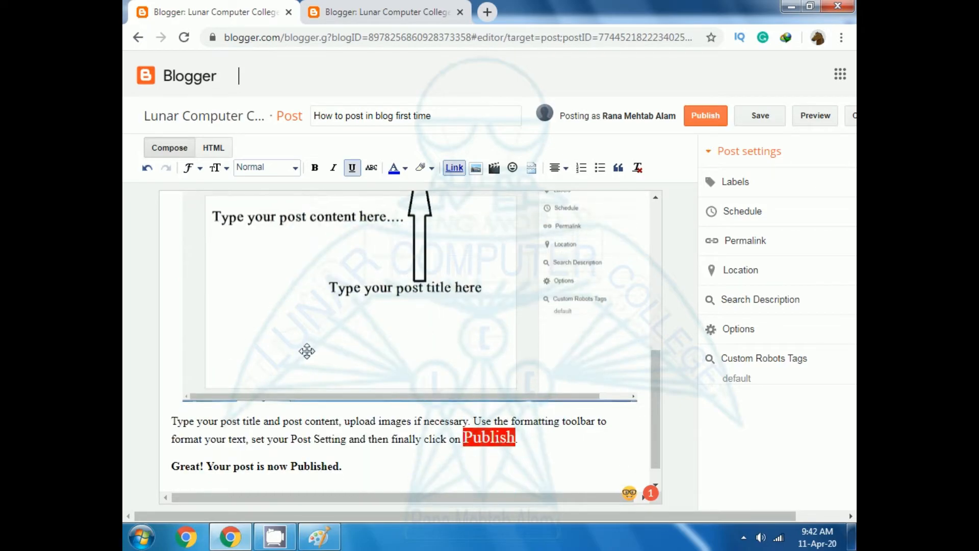
scroll(308, 350, up, 4)
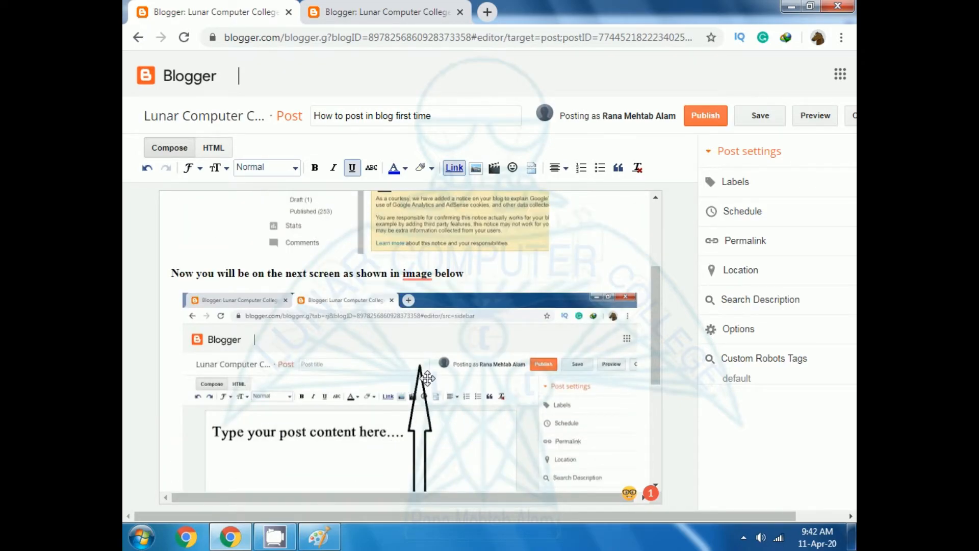
scroll(408, 380, down, 3)
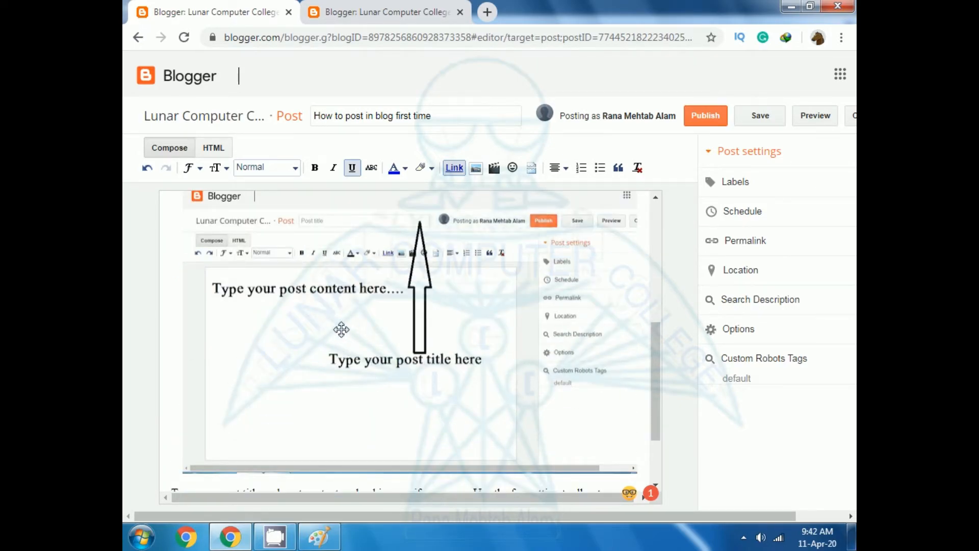
scroll(341, 330, down, 3)
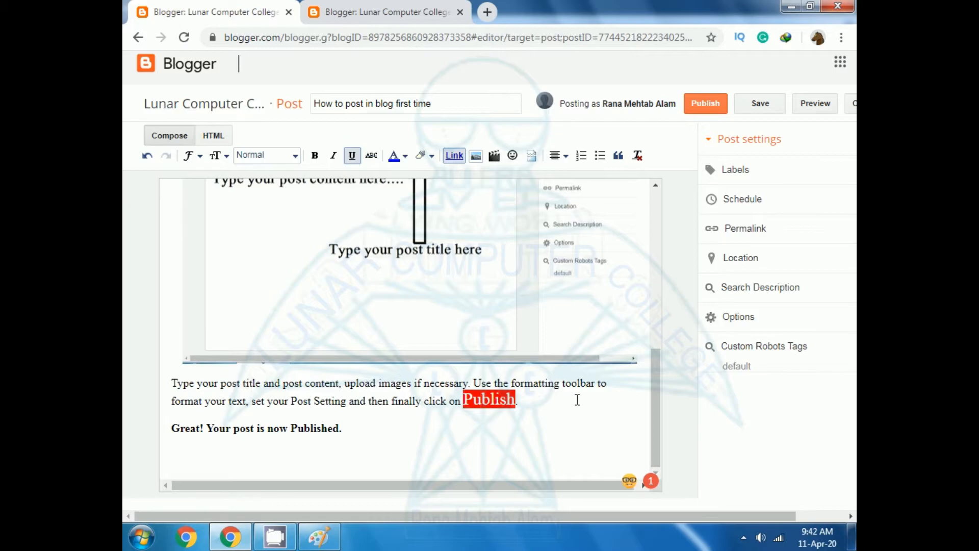
scroll(218, 410, up, 5)
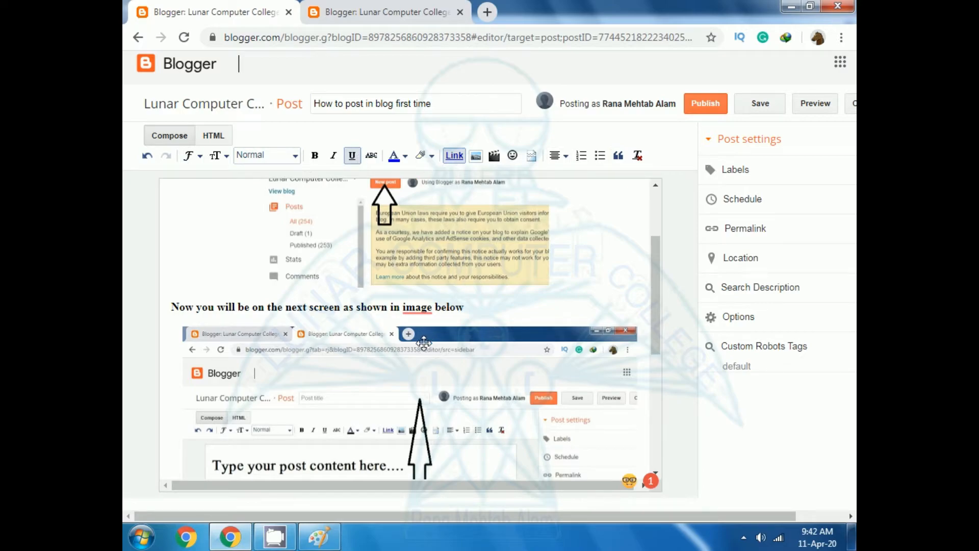
scroll(424, 343, down, 5)
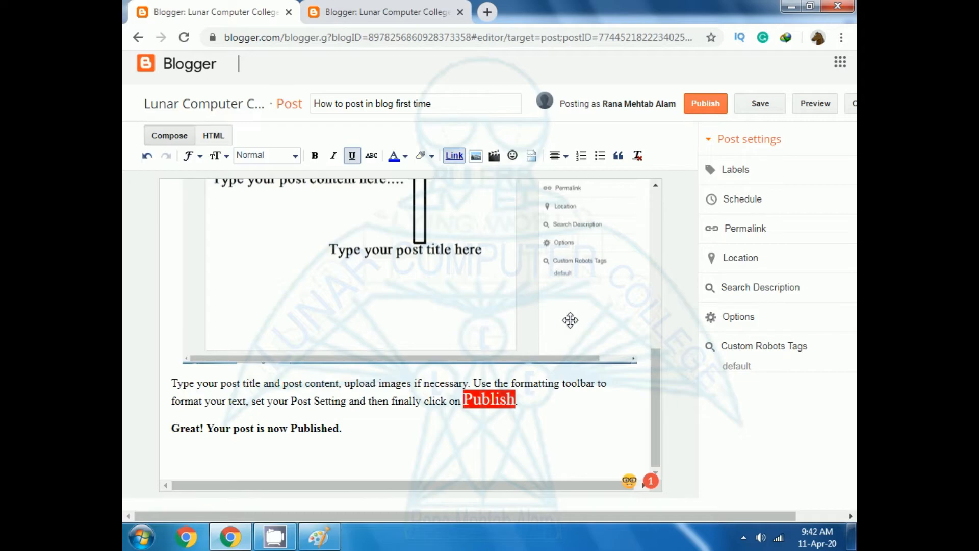
Step: Add the label "new post" to the post's settings
click(746, 177)
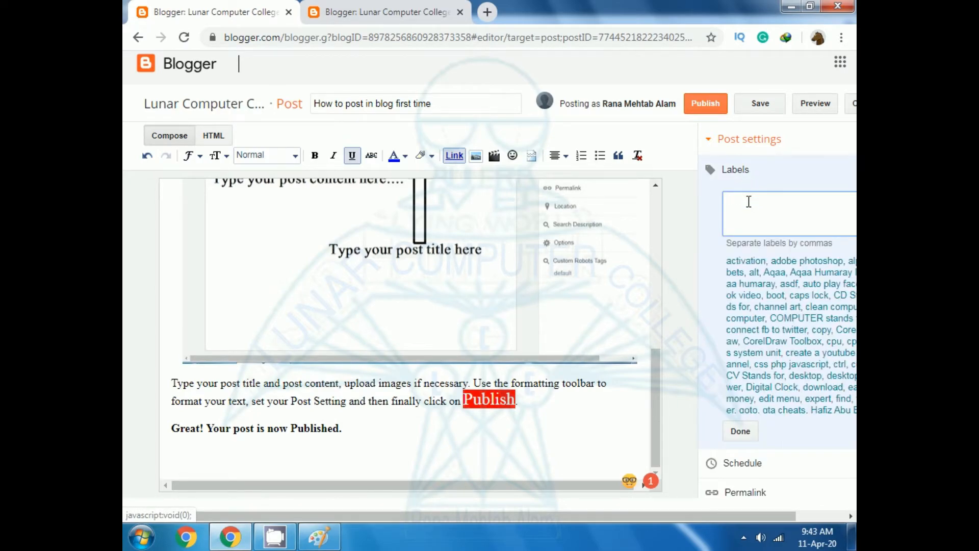
scroll(447, 399, up, 4)
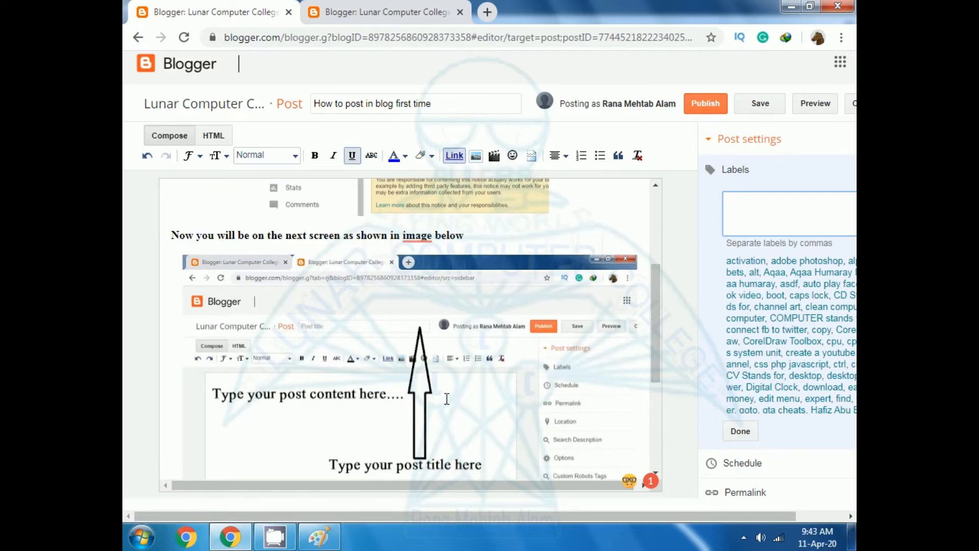
scroll(447, 399, up, 4)
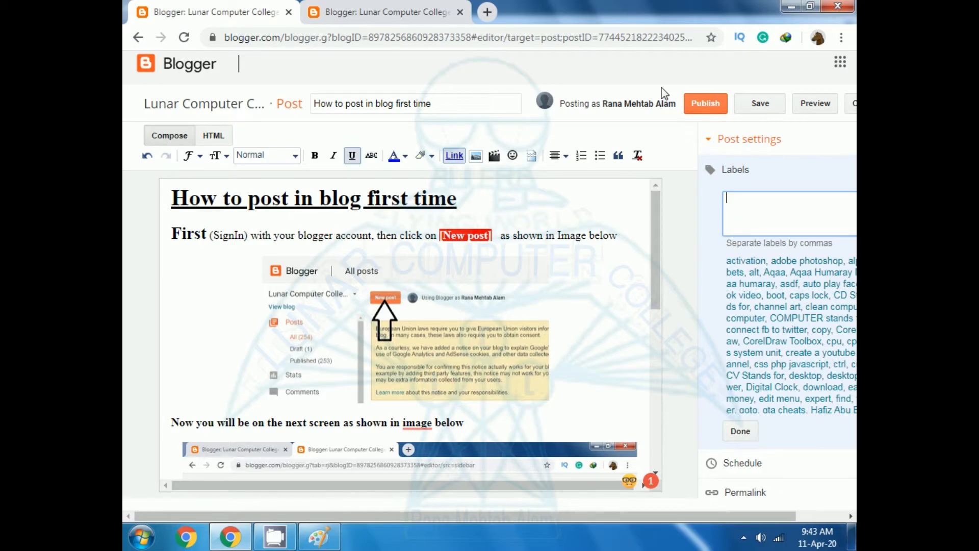
text(re)
key(BackSpace)
key(BackSpace)
key(BackSpace)
text(n)
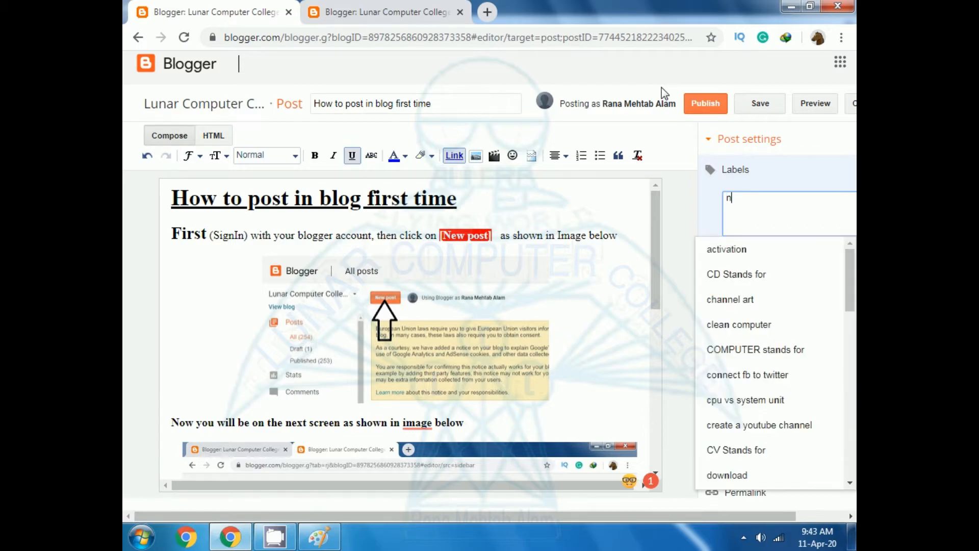
text(ew post)
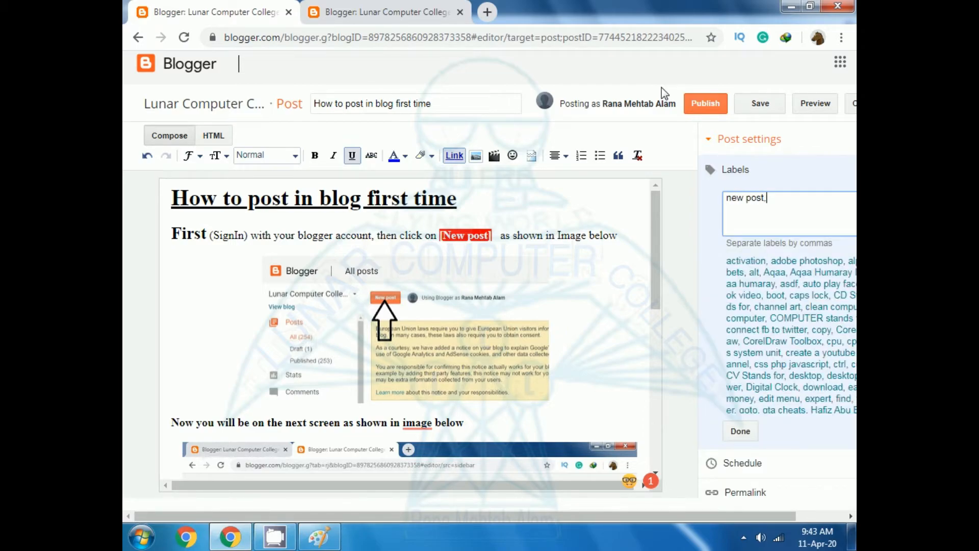
click(747, 431)
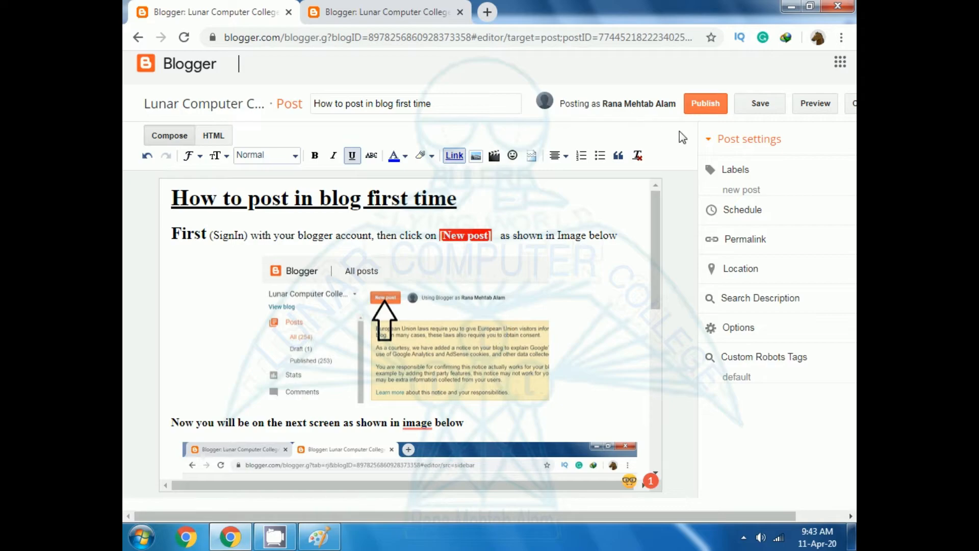
Step: Publish the post and open the live page of "How to post in blog first time" from the post list
click(715, 111)
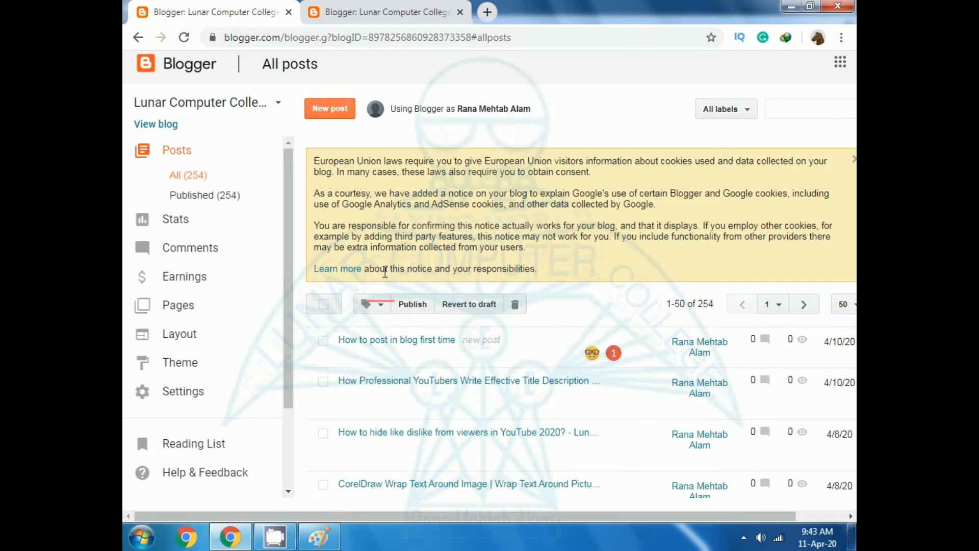
mouse_move(366, 361)
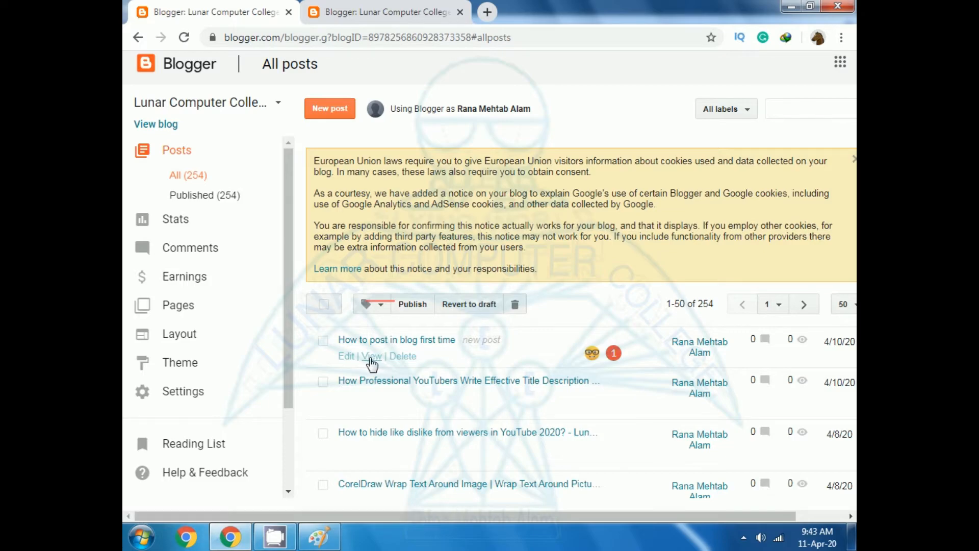
click(372, 357)
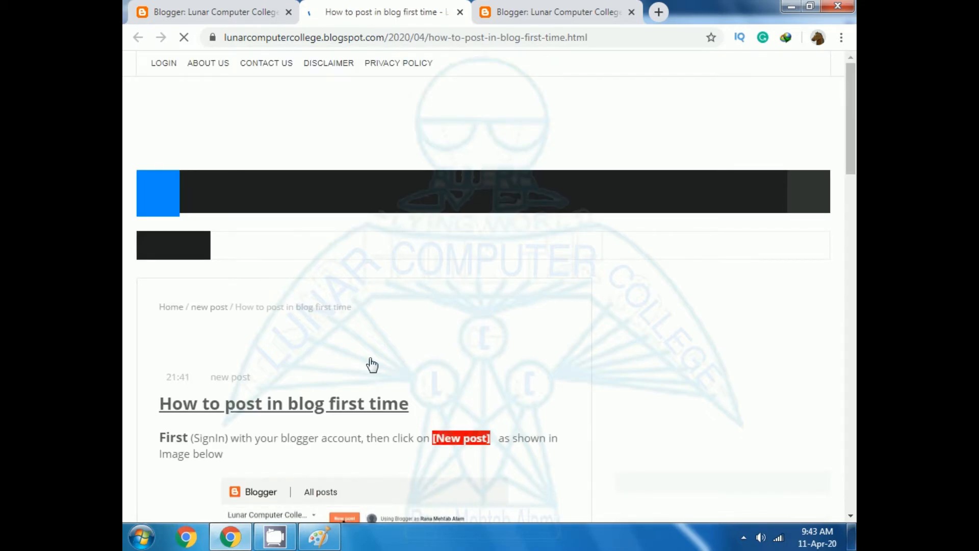
Step: Examine the published post's title, label, formatted instructions and screenshots on the live blog
scroll(371, 364, down, 4)
scroll(371, 359, up, 4)
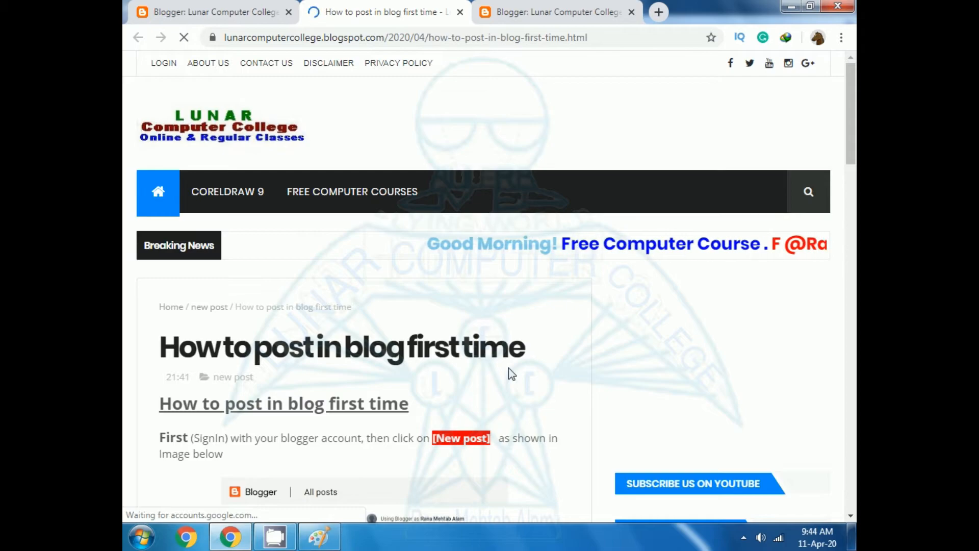
scroll(385, 414, down, 3)
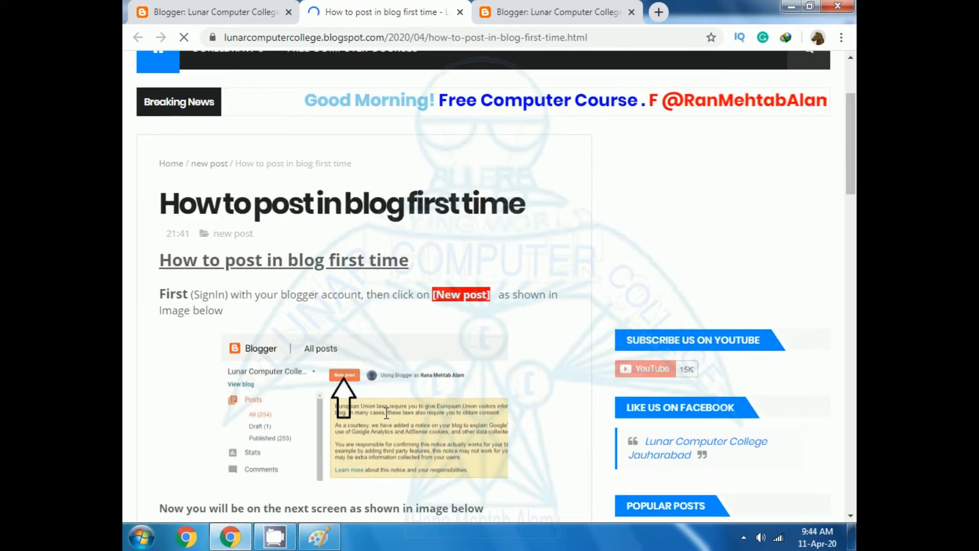
scroll(386, 413, down, 3)
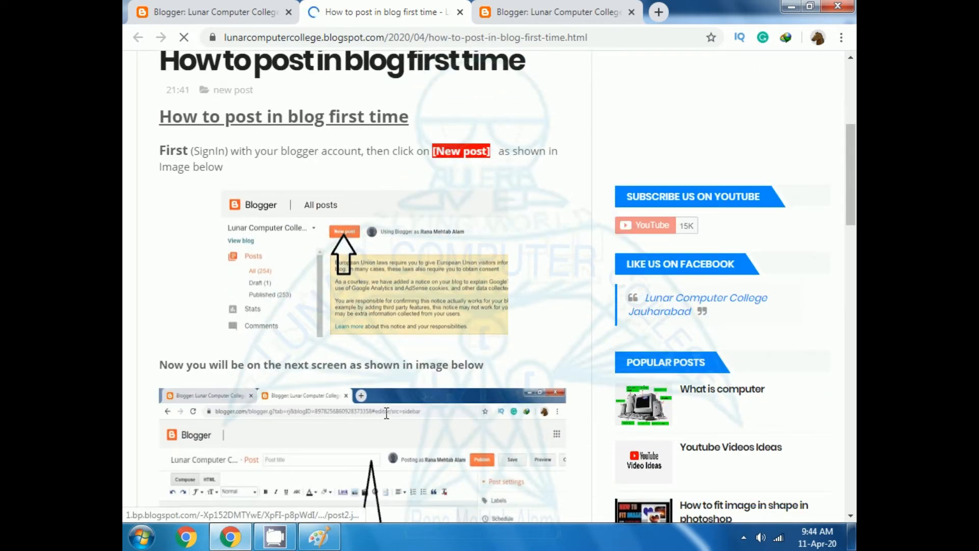
scroll(386, 413, down, 5)
scroll(385, 415, up, 8)
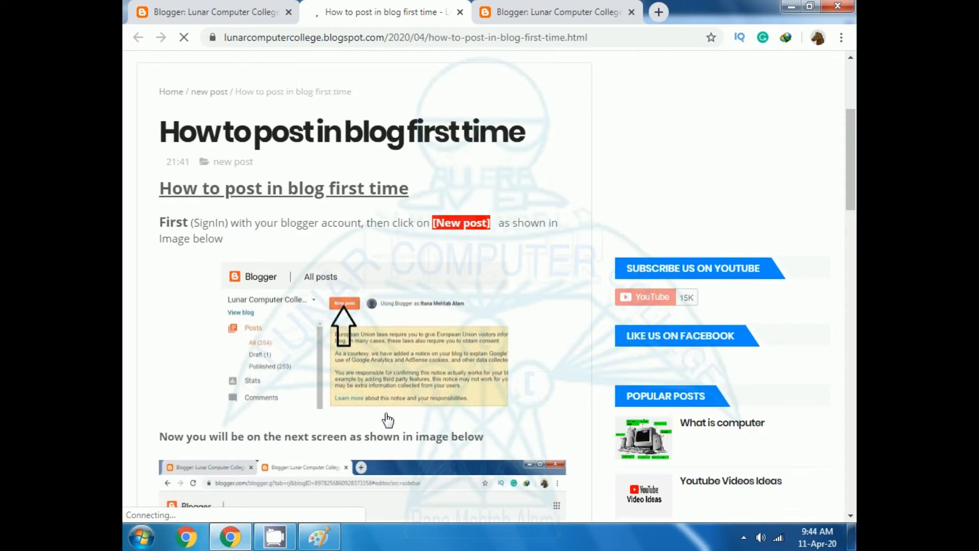
scroll(387, 420, up, 3)
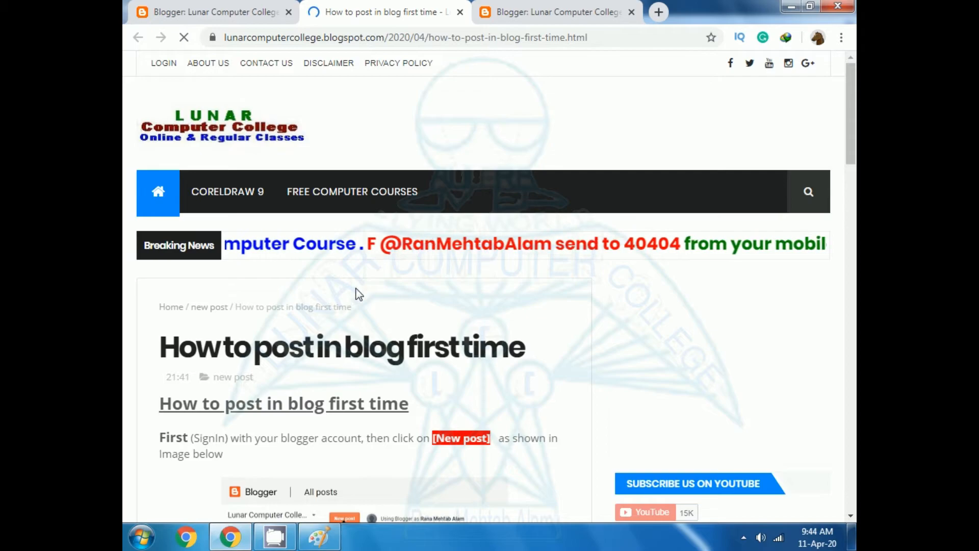
scroll(357, 292, down, 4)
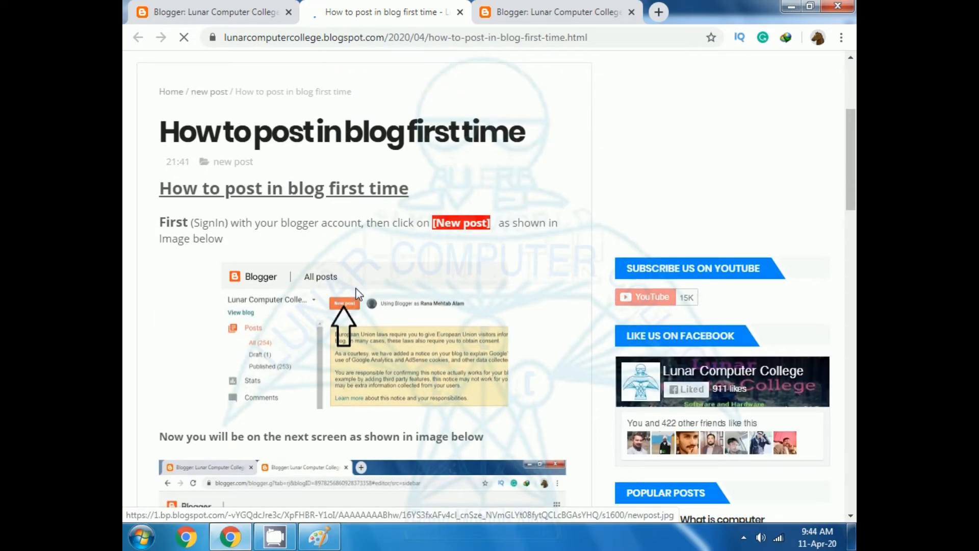
scroll(359, 293, down, 1)
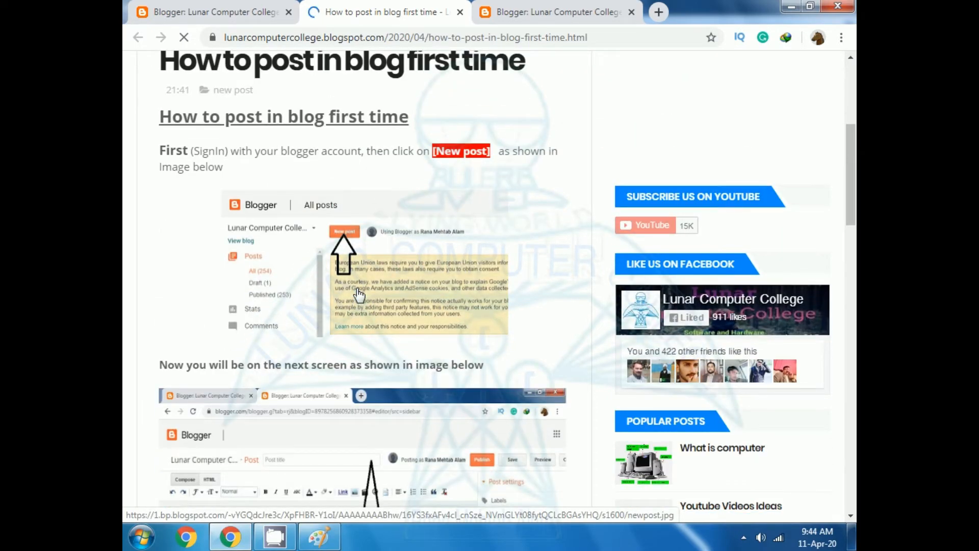
scroll(359, 293, down, 1)
scroll(359, 294, up, 5)
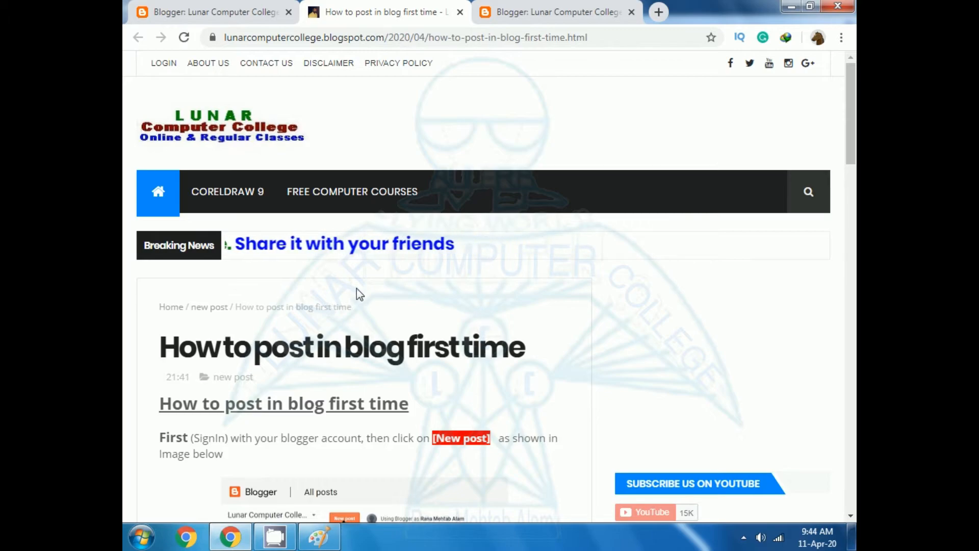
scroll(341, 352, down, 3)
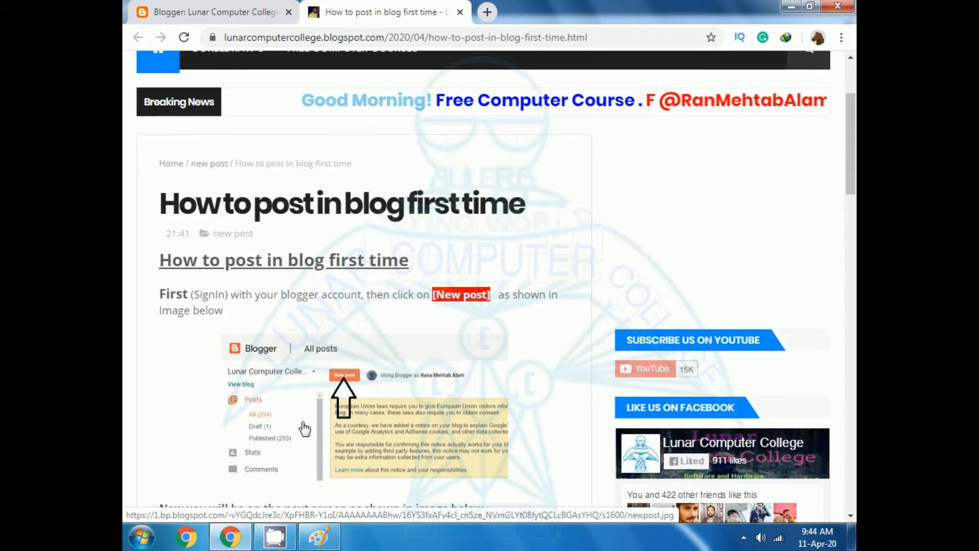
scroll(304, 428, up, 3)
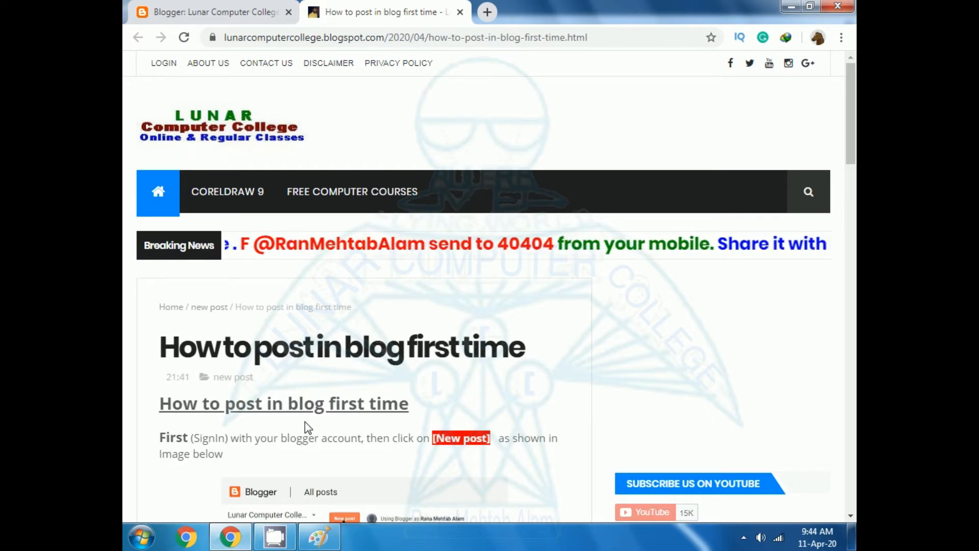
scroll(306, 428, down, 4)
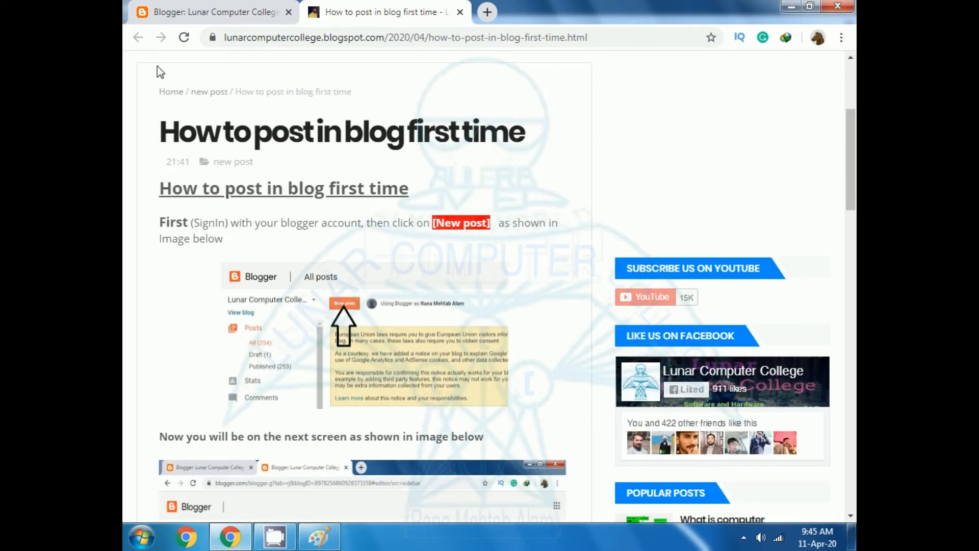
Step: Open the blog's About Us page and look through its text
click(204, 12)
click(390, 10)
scroll(276, 288, up, 4)
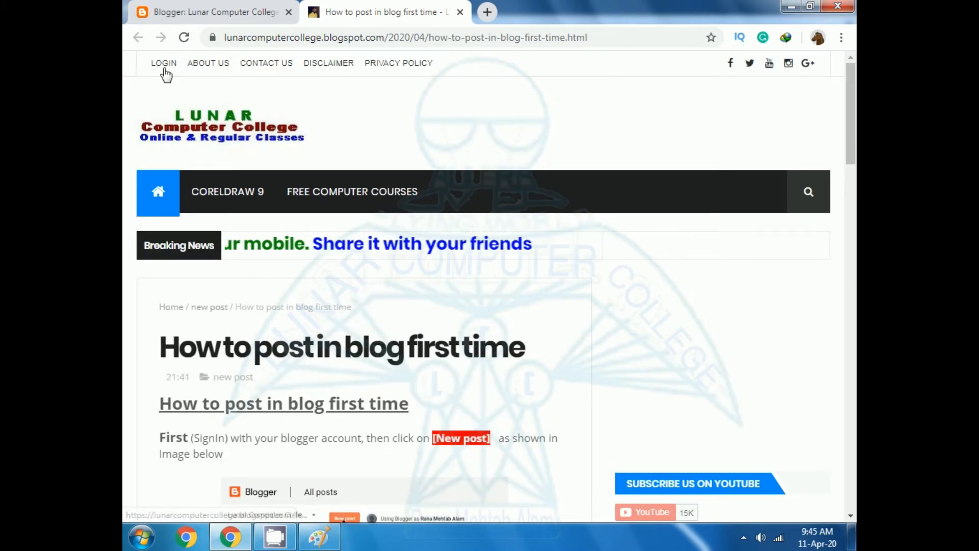
click(210, 68)
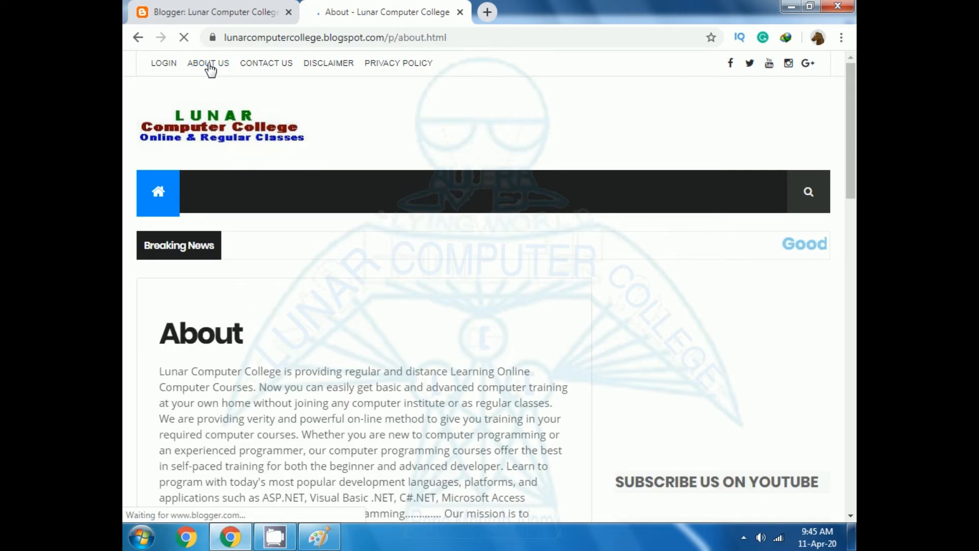
scroll(353, 335, down, 4)
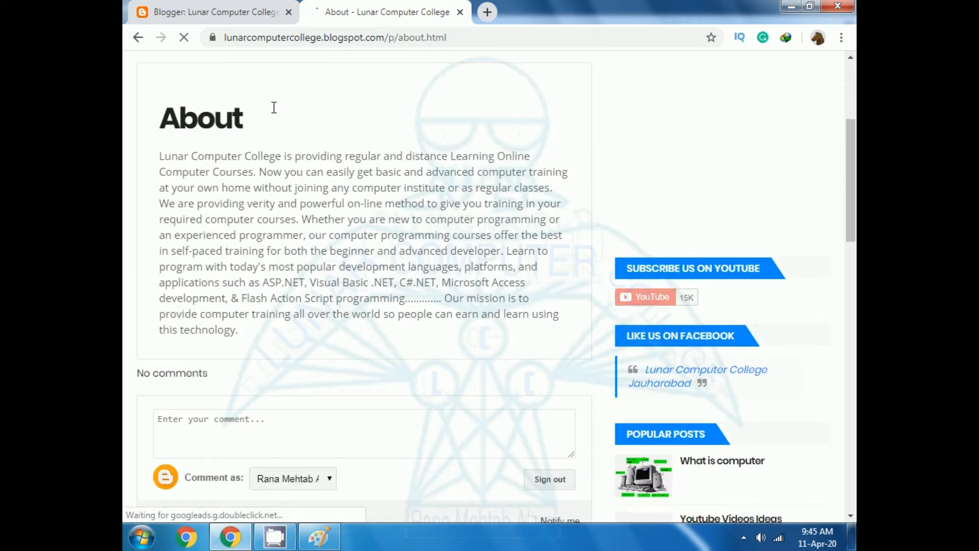
scroll(245, 327, up, 5)
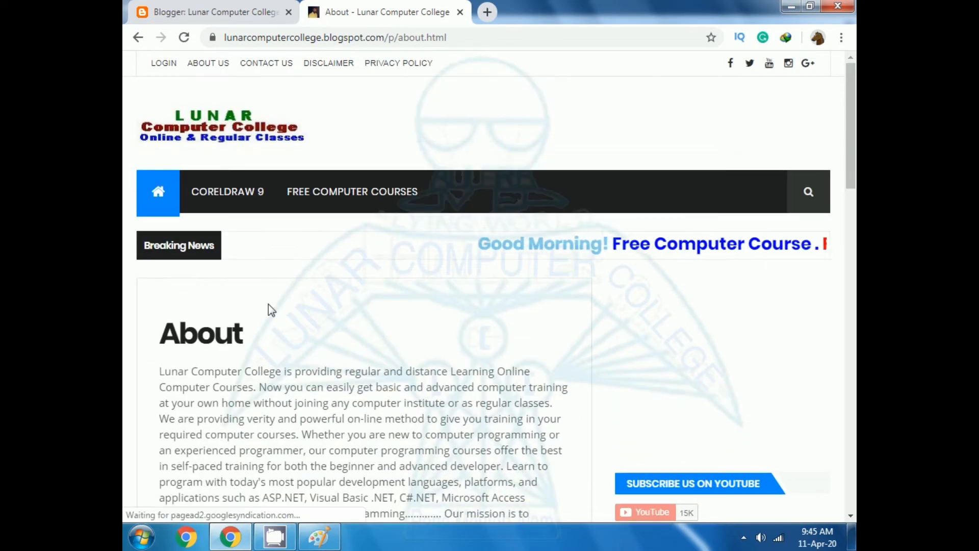
Step: Open the blog's Contact Us page and look through the owner's contact details and social links
click(266, 66)
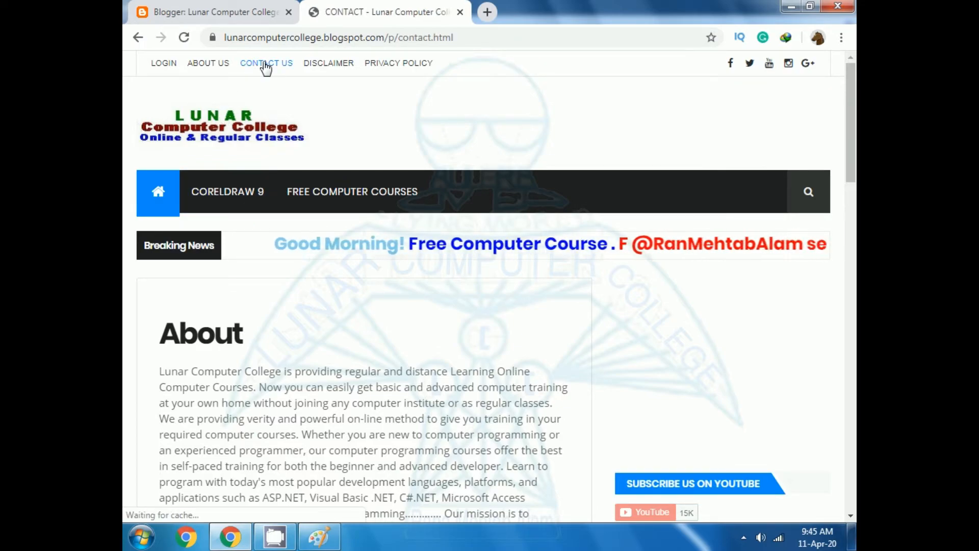
scroll(298, 270, down, 7)
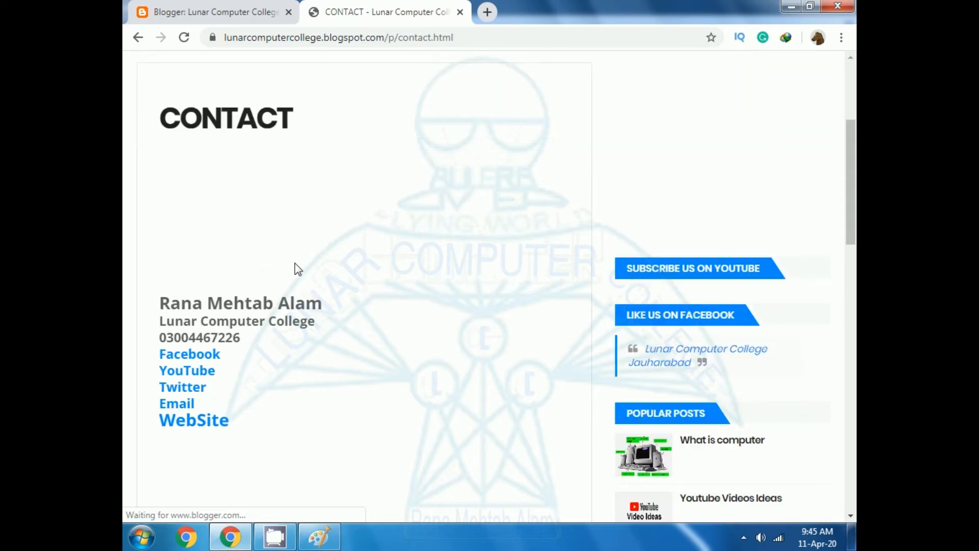
scroll(298, 269, down, 5)
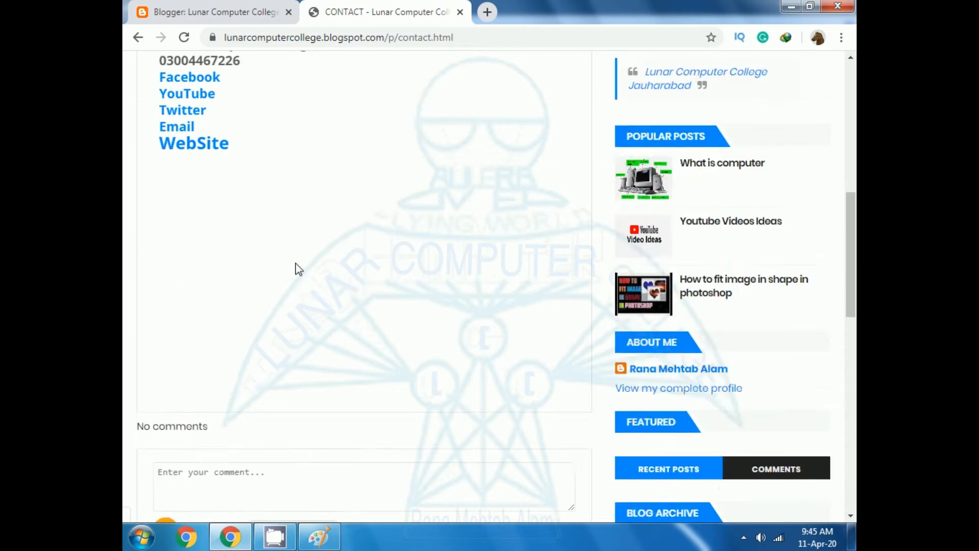
scroll(299, 269, up, 7)
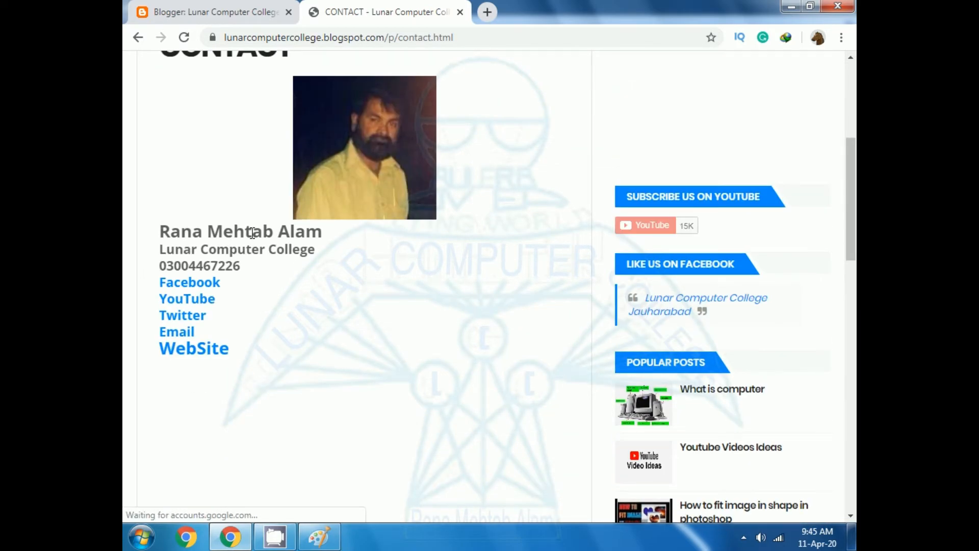
scroll(303, 306, up, 5)
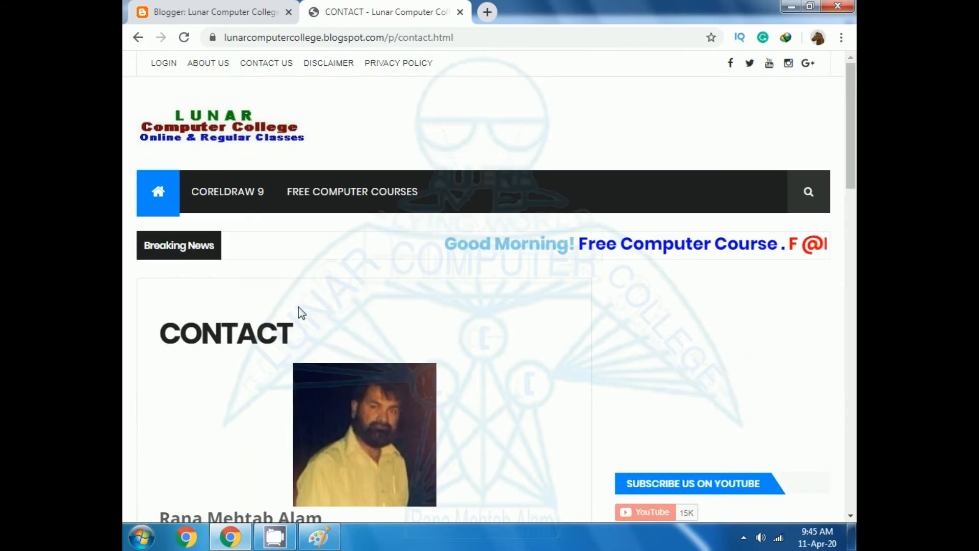
Step: Open the blog's Disclaimer page and look through its text, including the Consent and Update sections
click(320, 67)
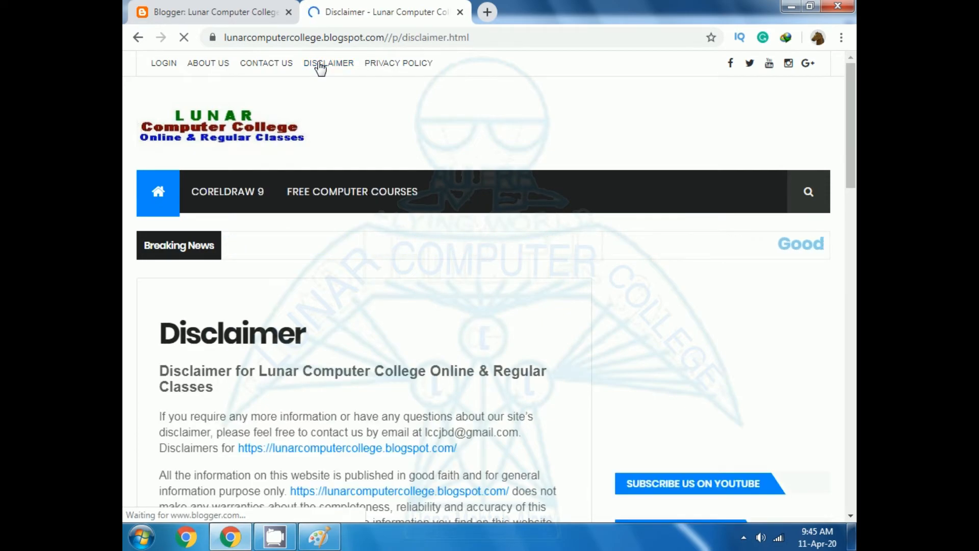
scroll(320, 68, down, 4)
scroll(330, 217, down, 4)
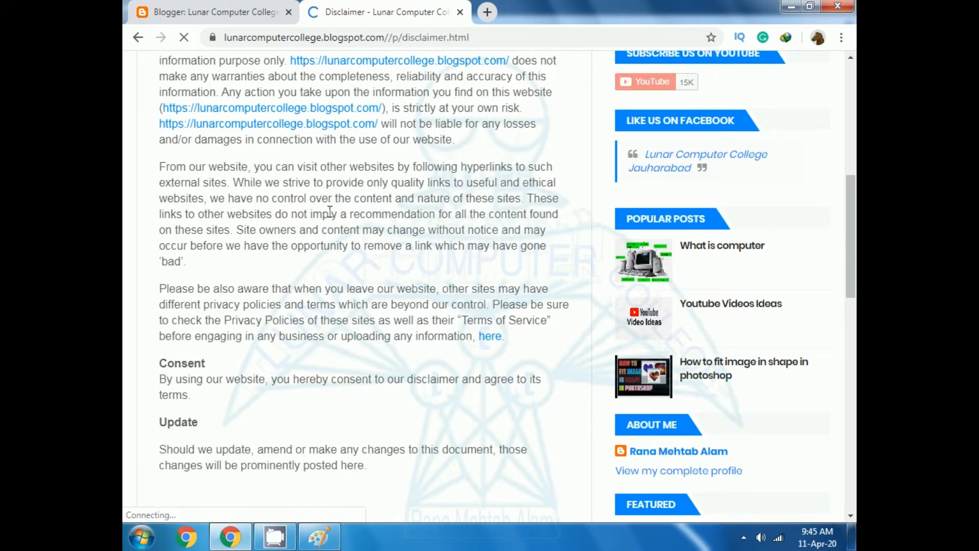
scroll(331, 213, down, 4)
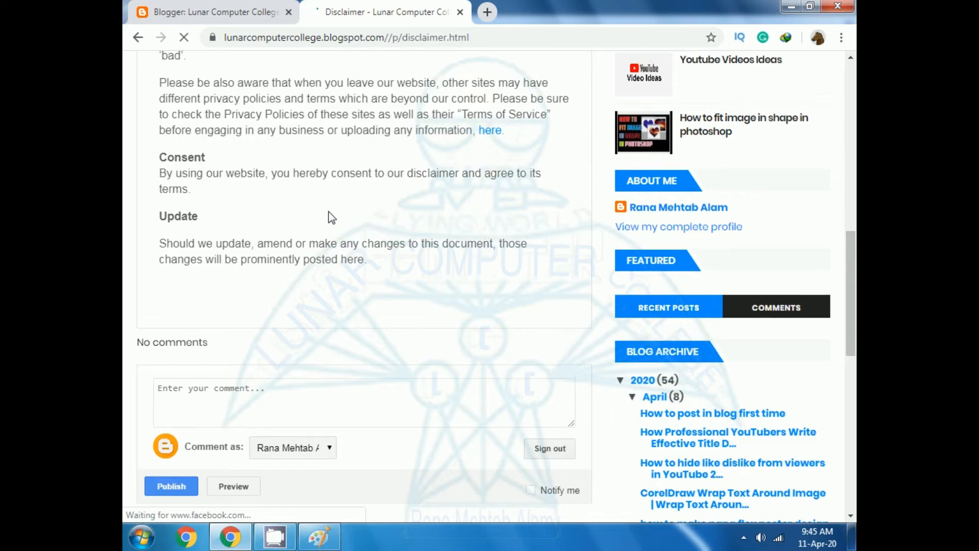
scroll(329, 211, up, 5)
scroll(292, 332, up, 3)
scroll(294, 332, up, 4)
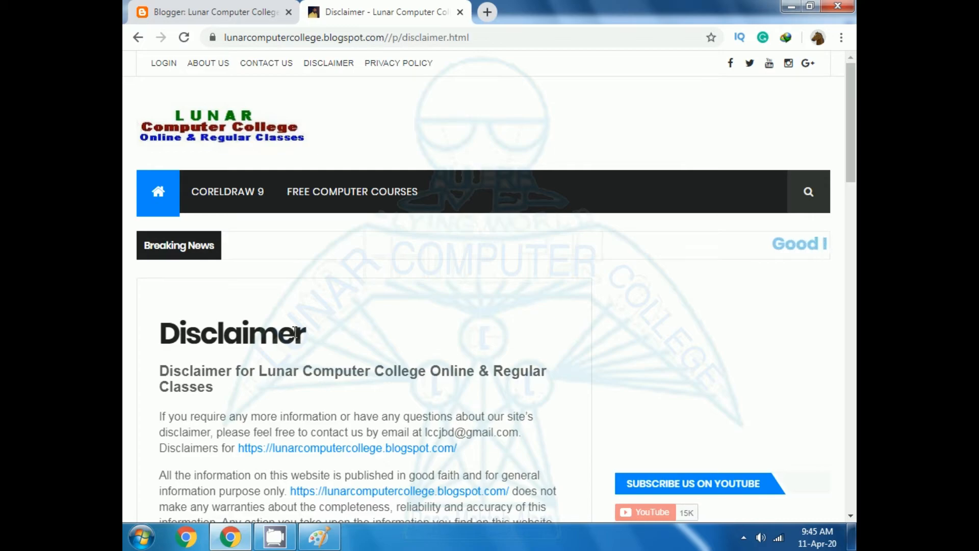
Step: Open the blog's Privacy Policy page and look through it down to the contact information at its end
click(384, 65)
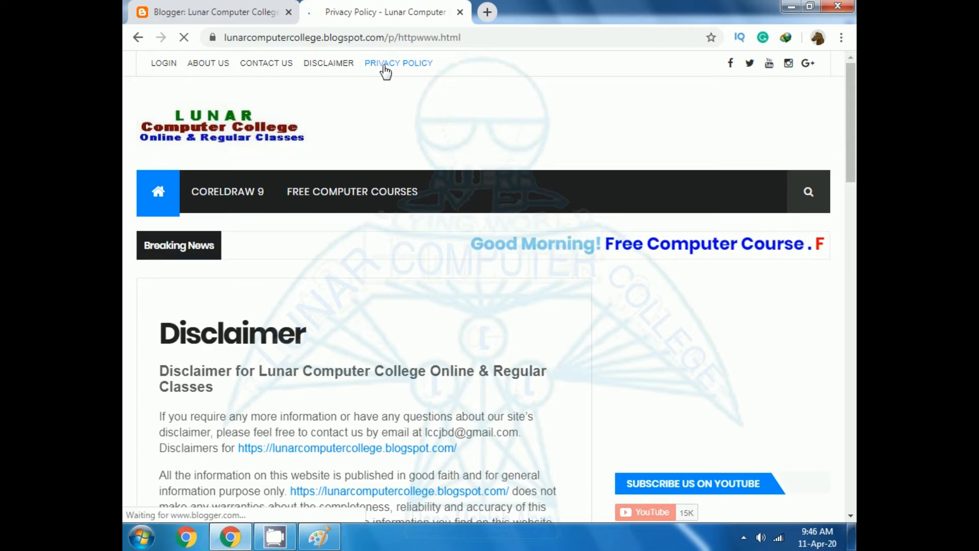
scroll(376, 306, down, 10)
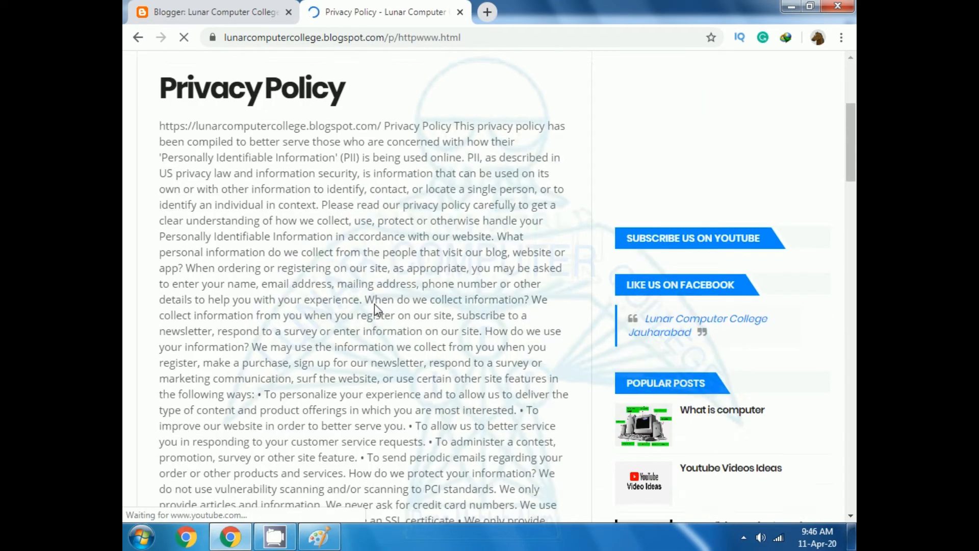
scroll(376, 304, down, 8)
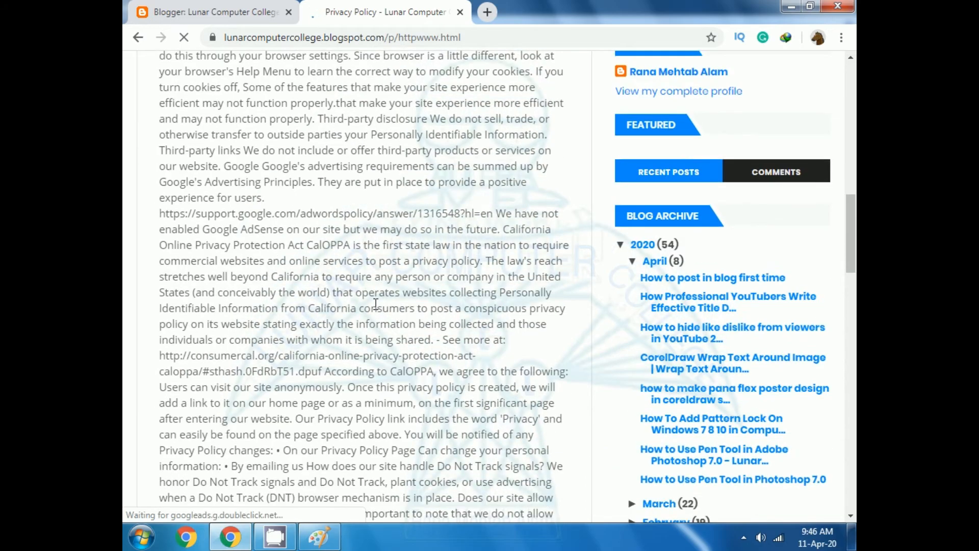
scroll(376, 304, down, 15)
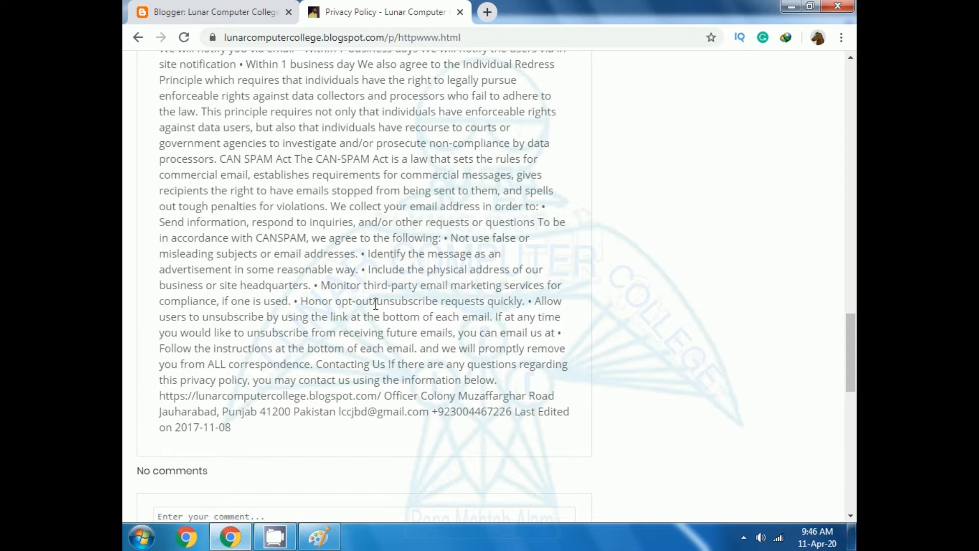
scroll(376, 305, down, 1)
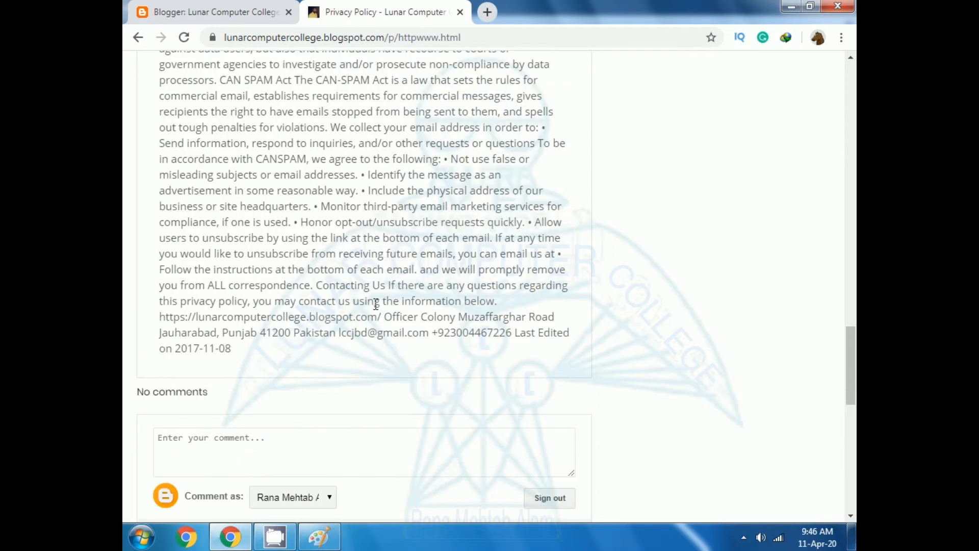
scroll(376, 305, up, 8)
scroll(375, 305, up, 8)
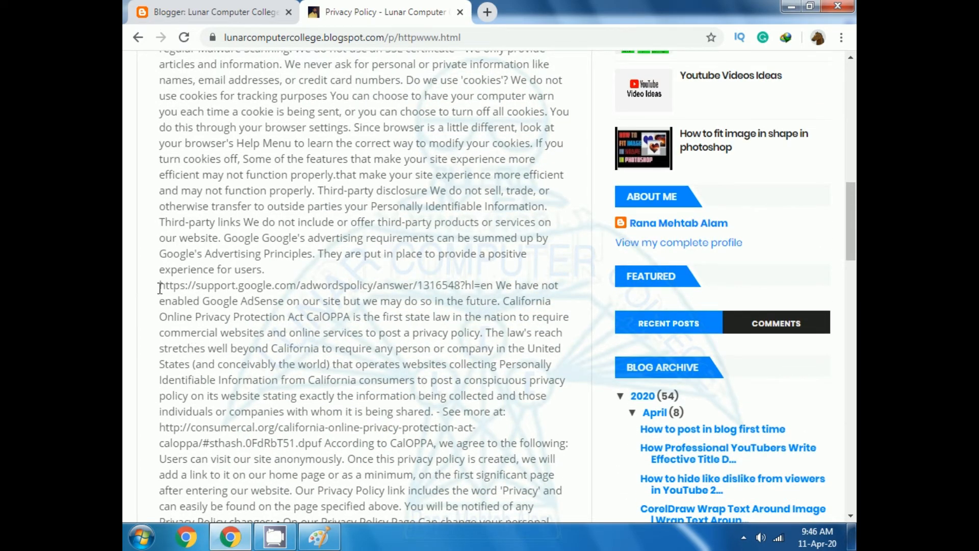
scroll(431, 320, down, 8)
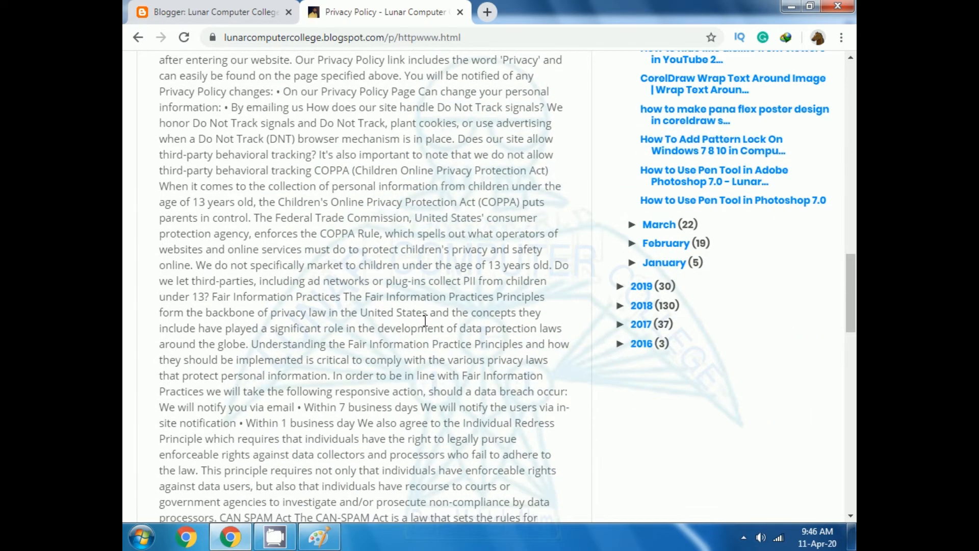
scroll(424, 321, down, 8)
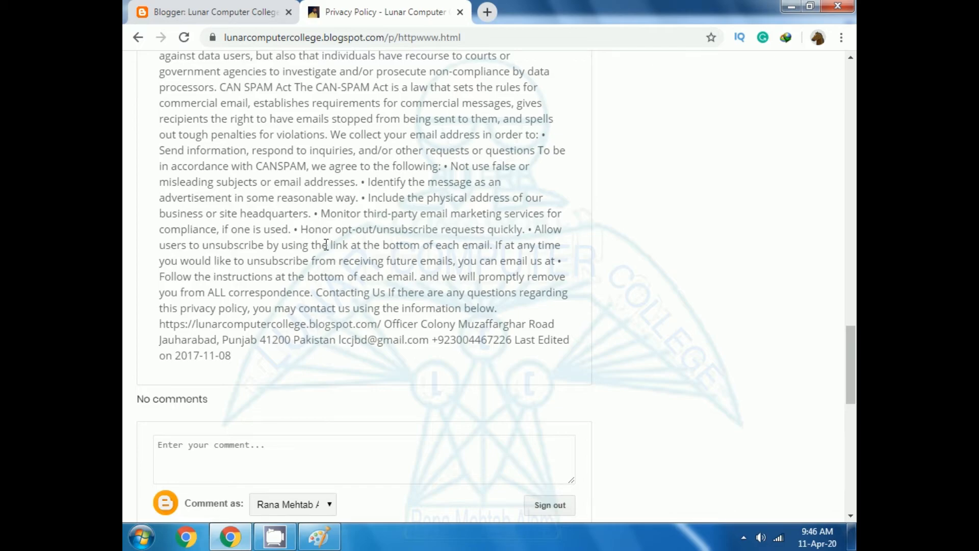
scroll(326, 245, up, 20)
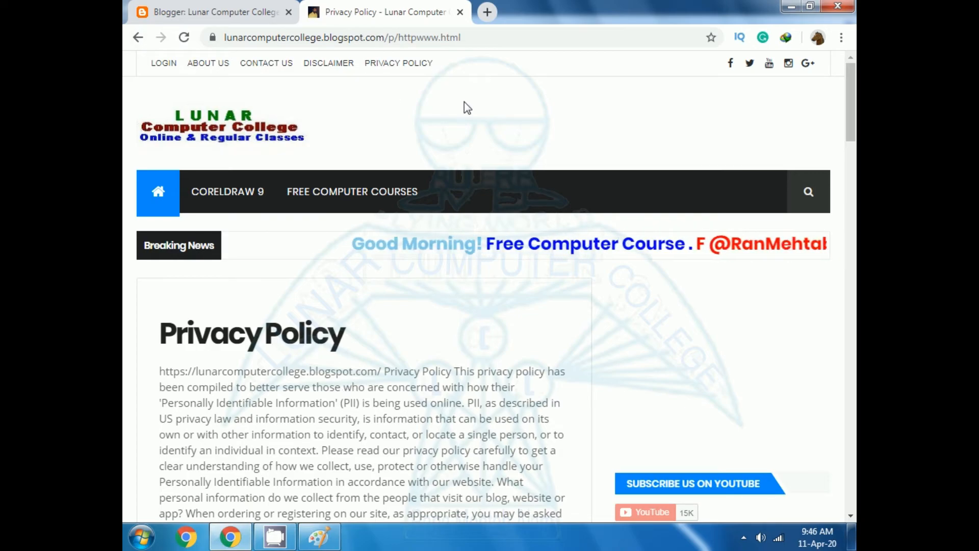
Step: Review the opening part of the privacy policy on collecting, using and protecting visitors' information
scroll(249, 408, down, 5)
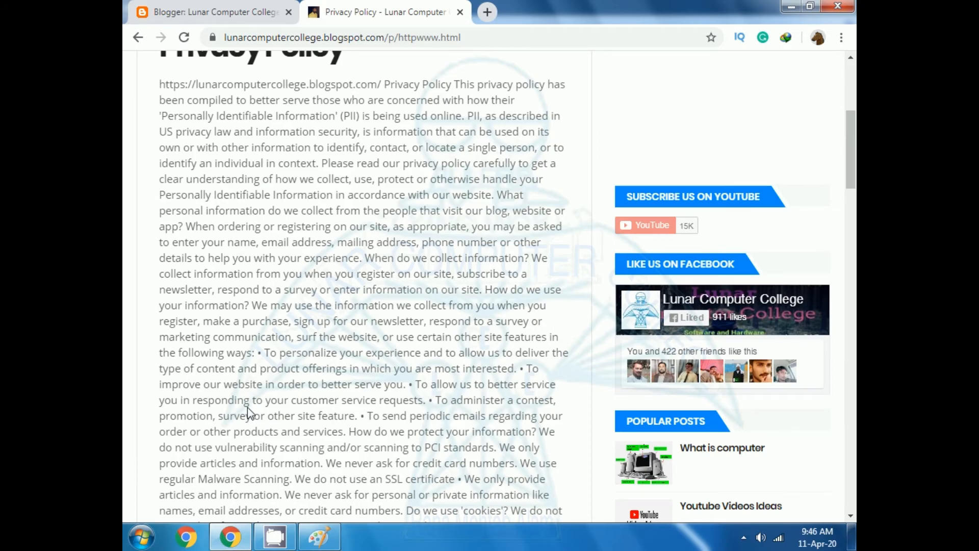
scroll(261, 352, down, 3)
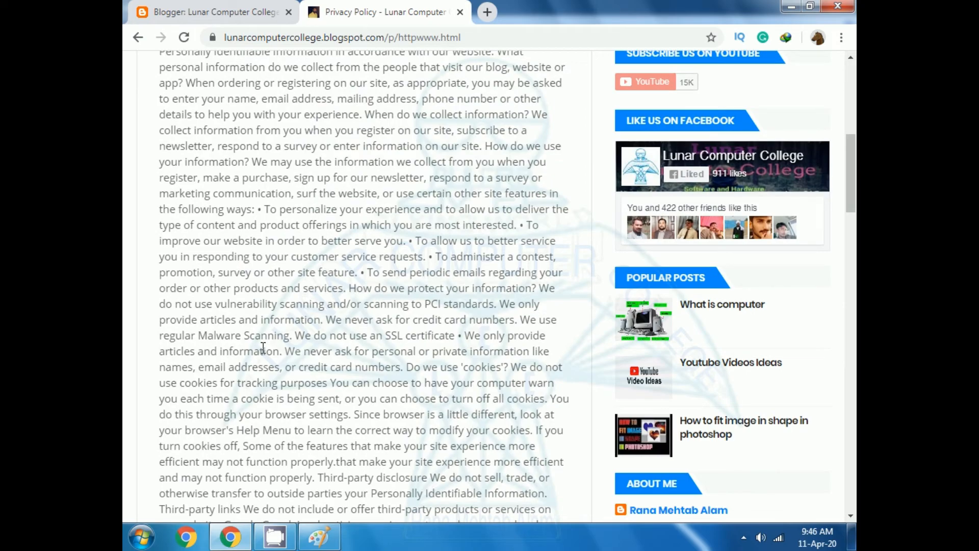
scroll(263, 348, up, 1)
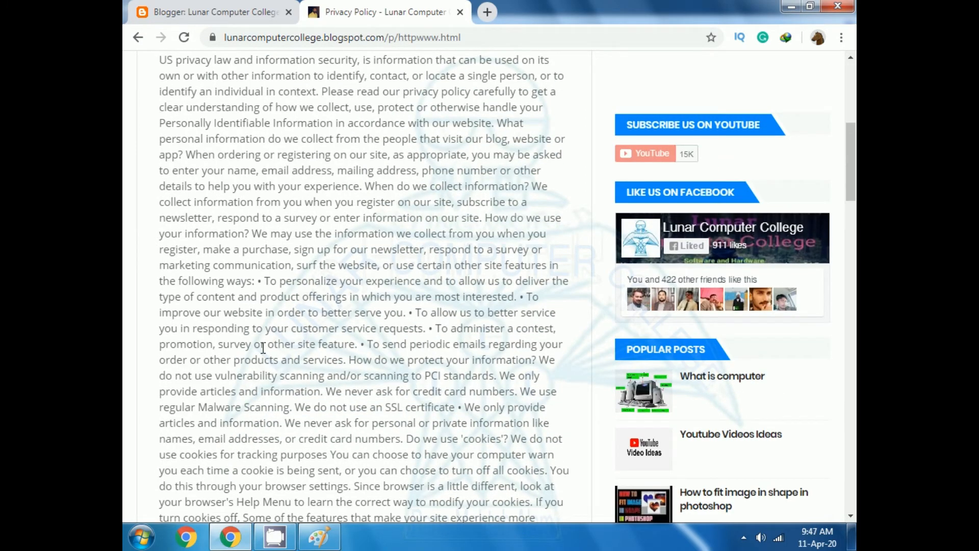
scroll(264, 347, up, 4)
Step: Open the popular post "What is computer" and look through its labels, labelled pictures and hardware sections
scroll(263, 348, down, 4)
scroll(263, 347, down, 1)
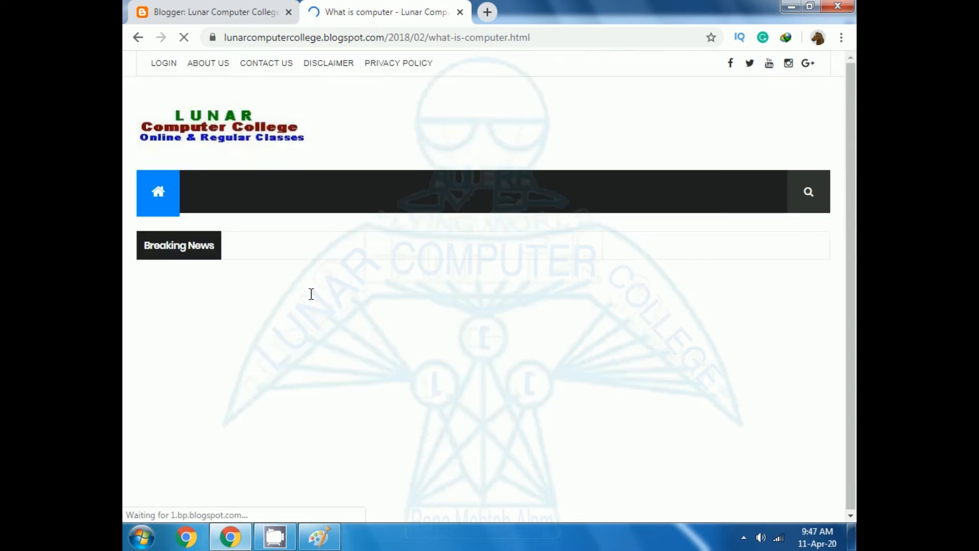
scroll(311, 293, down, 3)
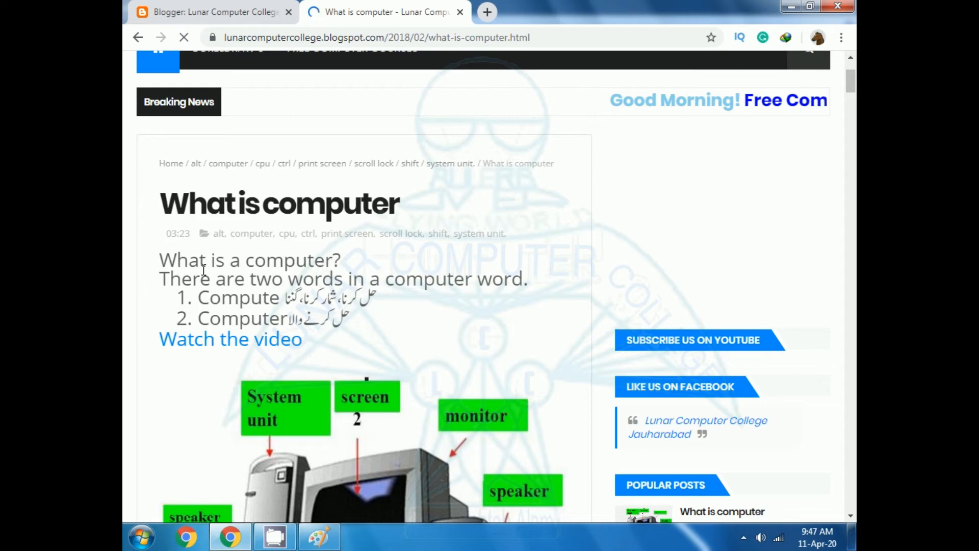
scroll(206, 329, down, 15)
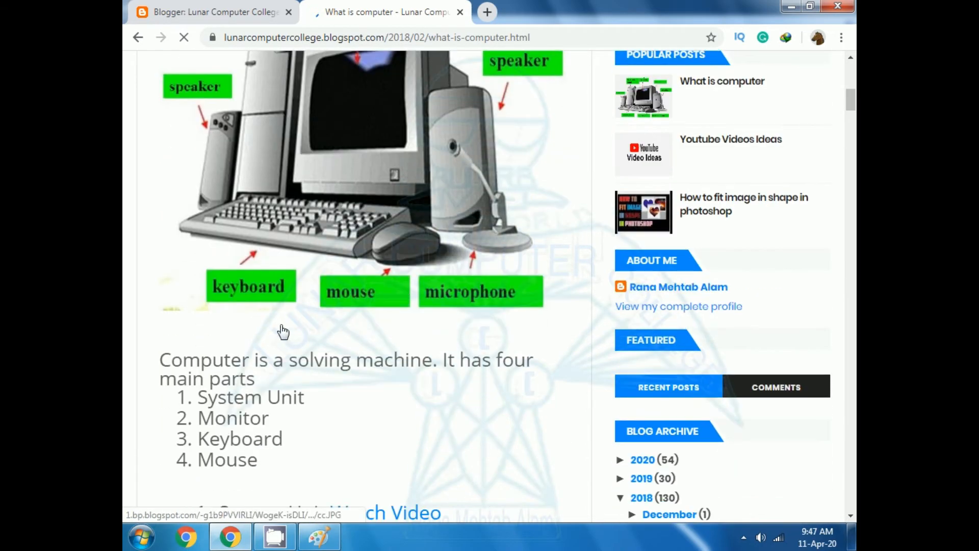
scroll(282, 324, down, 12)
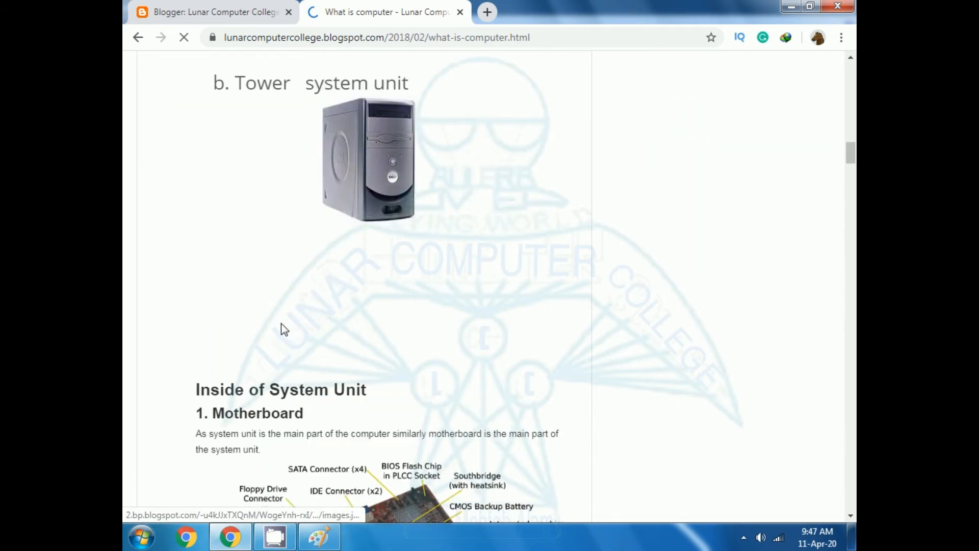
scroll(284, 329, down, 15)
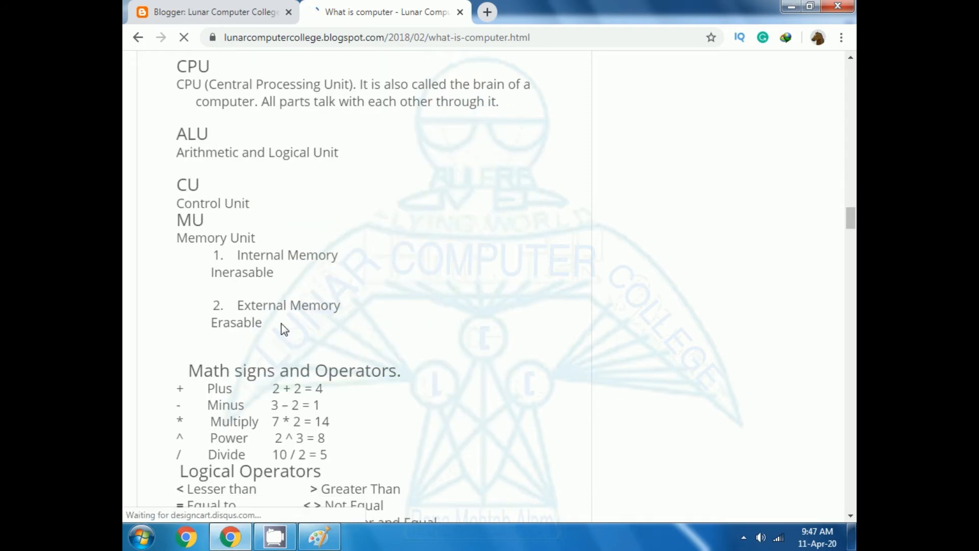
scroll(281, 325, down, 10)
scroll(283, 324, down, 20)
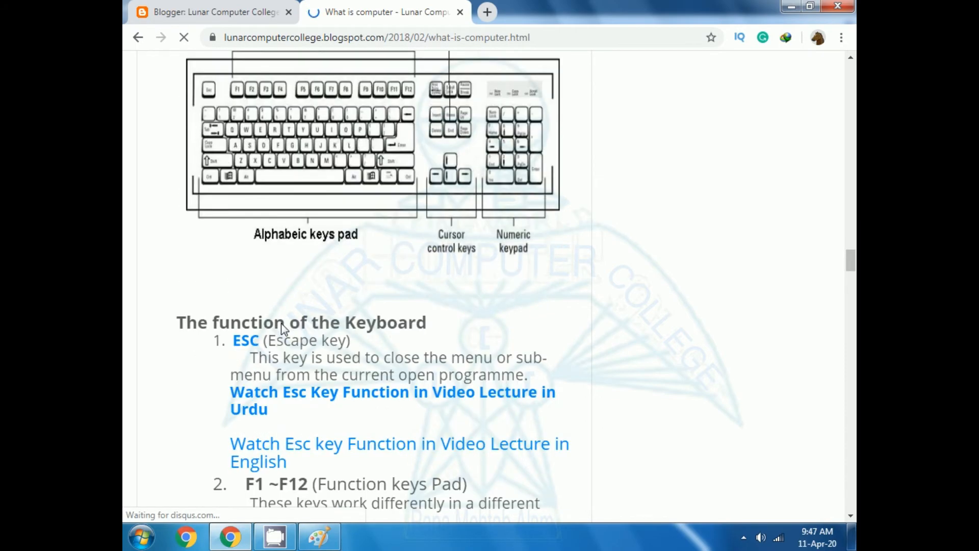
Step: Examine the keyboard key explanations and their video lecture links, and go back to the post's beginning
scroll(284, 328, down, 15)
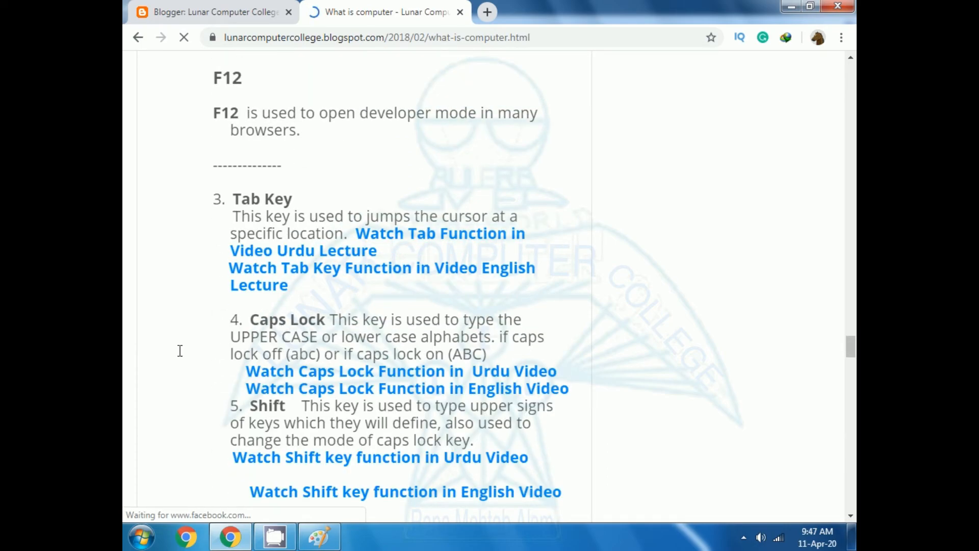
scroll(153, 357, down, 5)
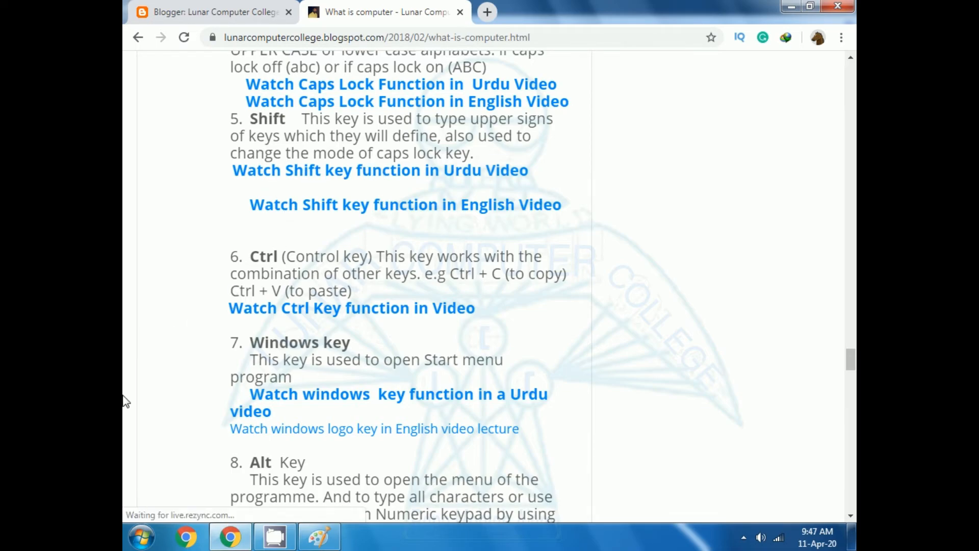
scroll(161, 410, down, 5)
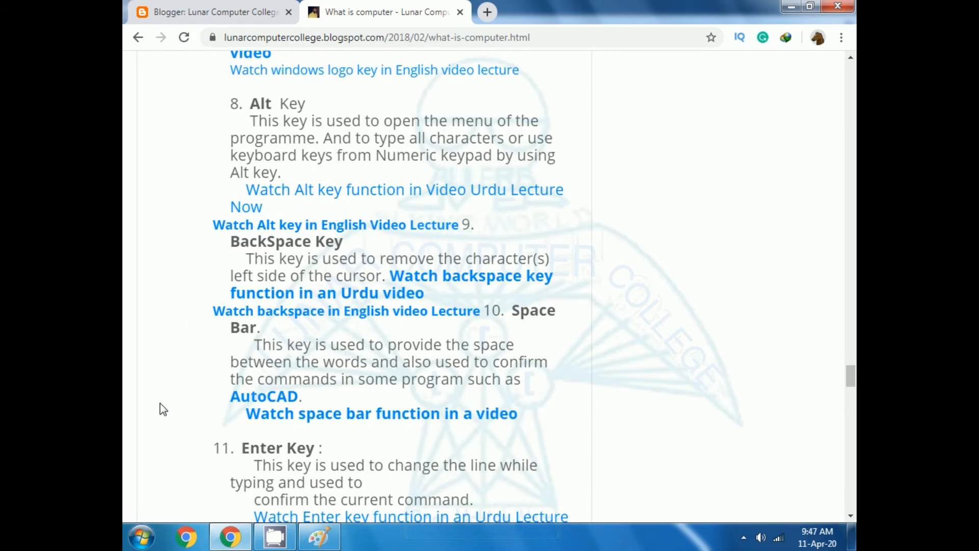
scroll(162, 410, up, 20)
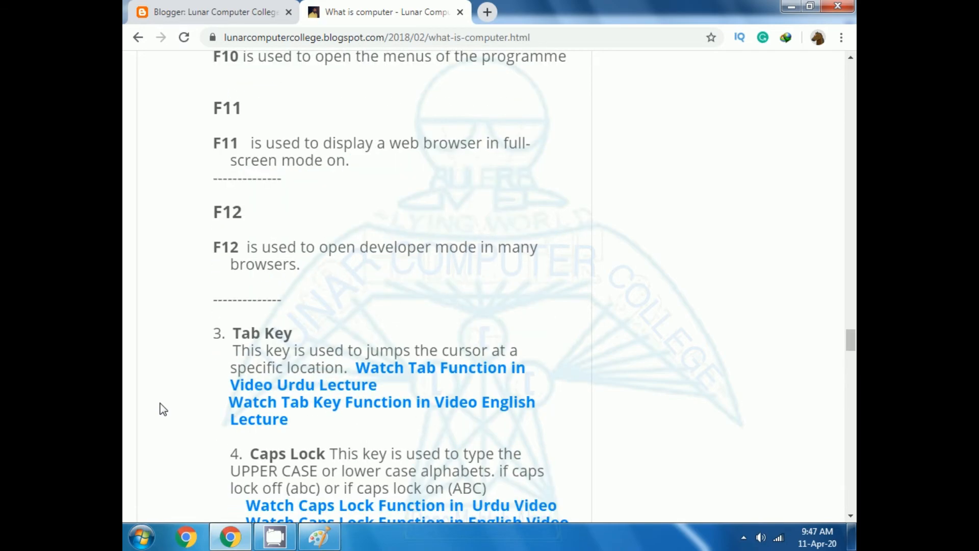
scroll(162, 410, up, 20)
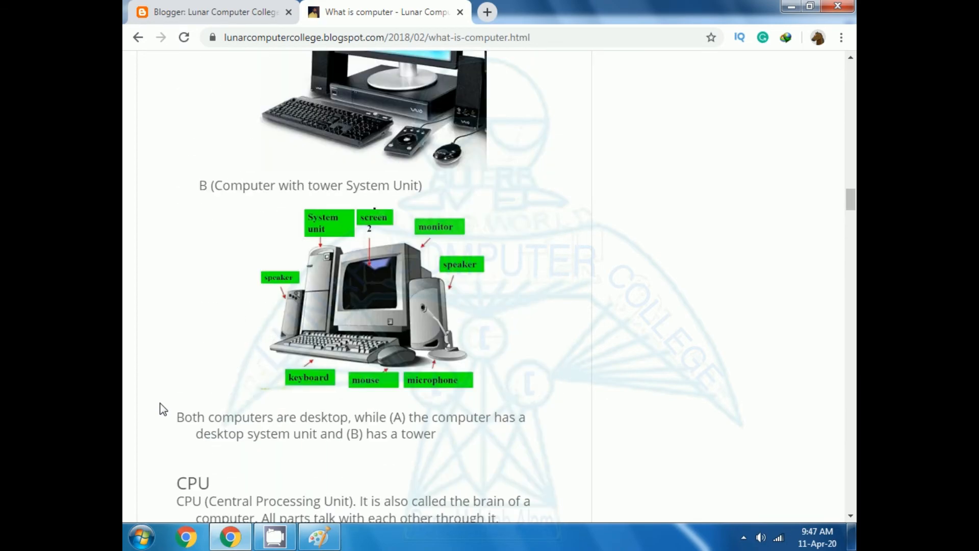
scroll(163, 410, up, 10)
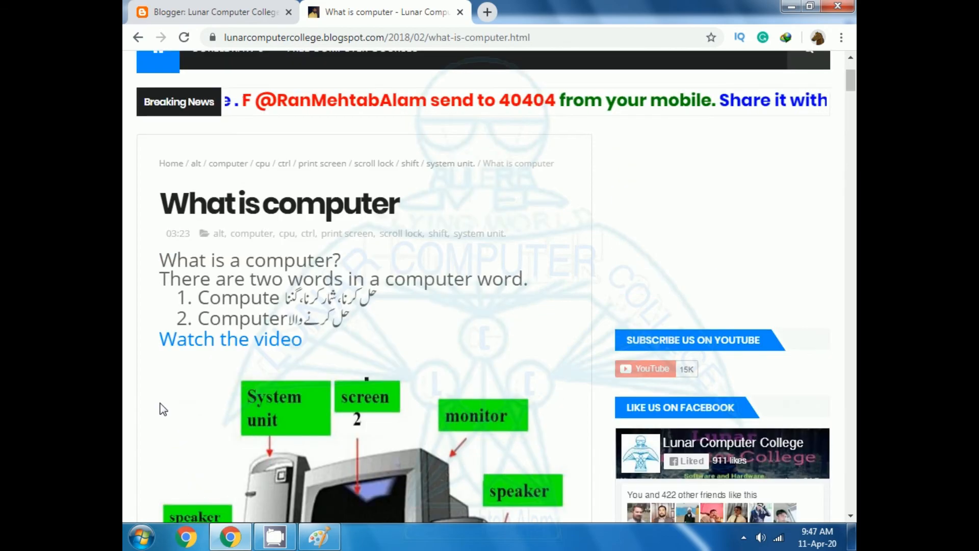
Step: Open the popular post "Youtube Videos Ideas" and look through its channel name, keywords and numbered video idea sections
scroll(164, 408, down, 6)
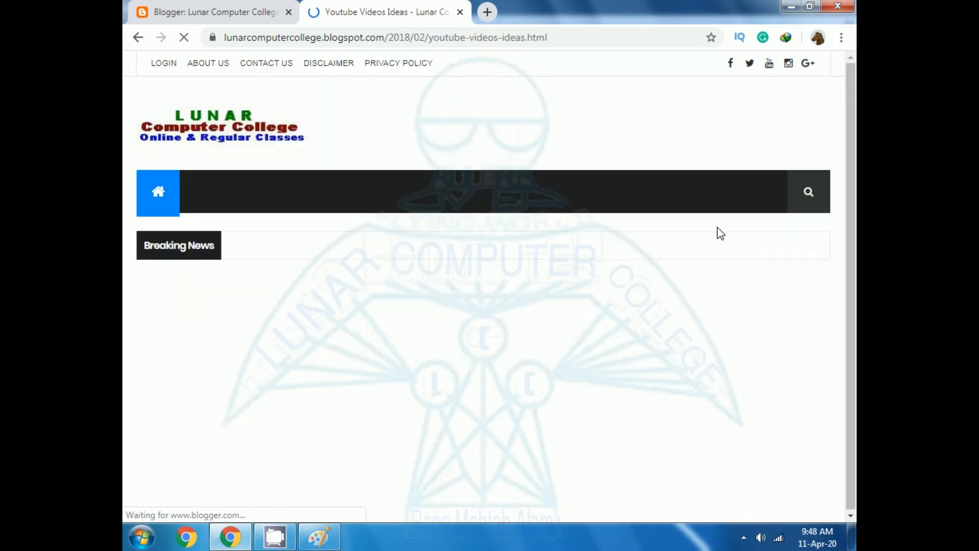
scroll(538, 311, down, 4)
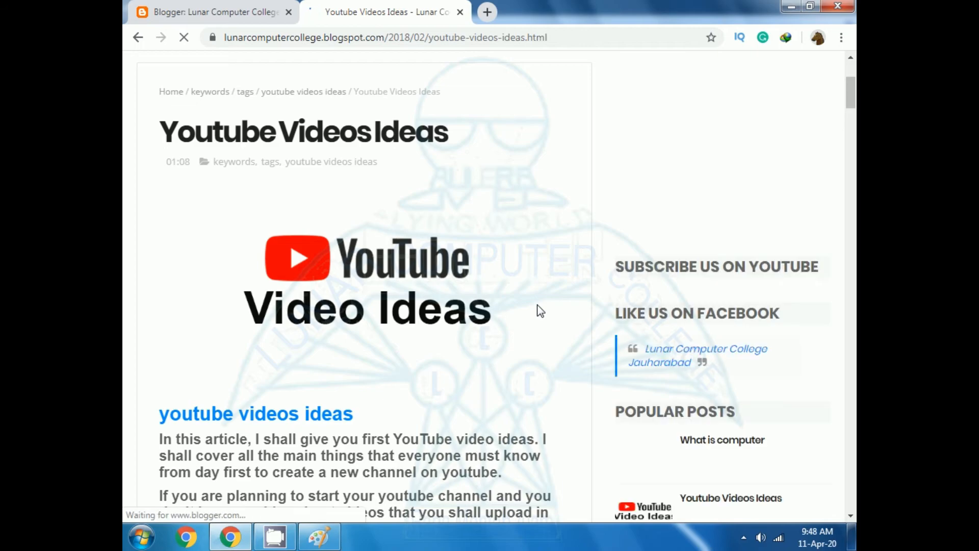
scroll(459, 319, down, 6)
scroll(457, 315, down, 6)
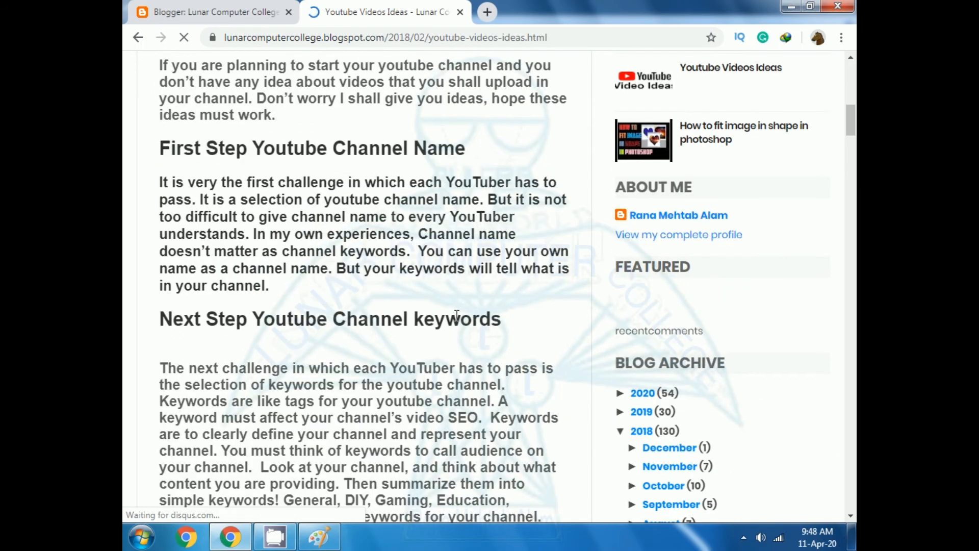
scroll(456, 314, down, 4)
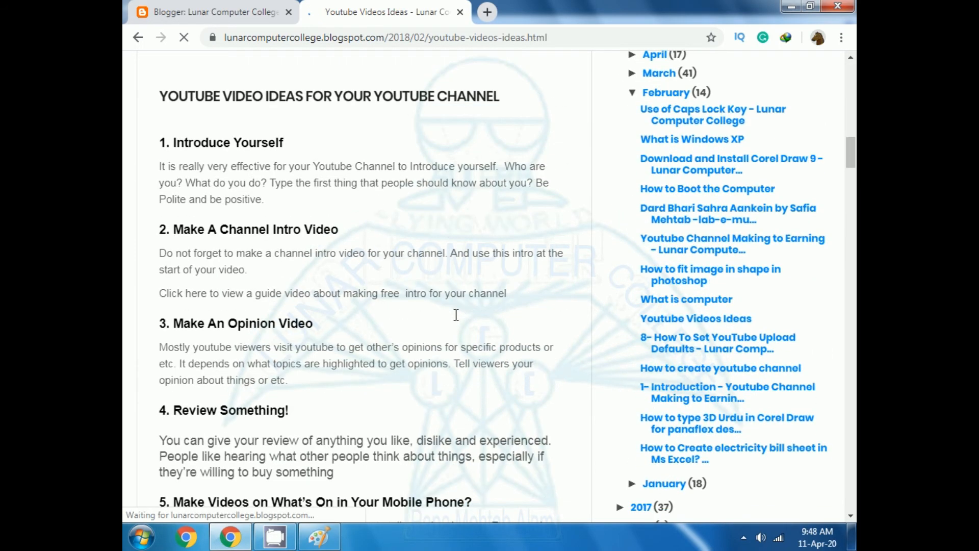
scroll(457, 317, down, 3)
scroll(458, 319, down, 13)
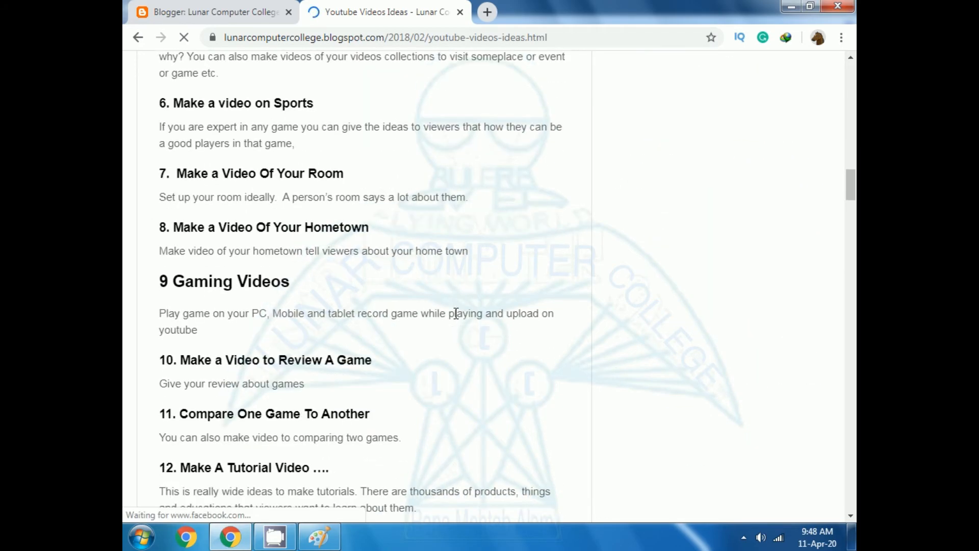
scroll(457, 313, down, 10)
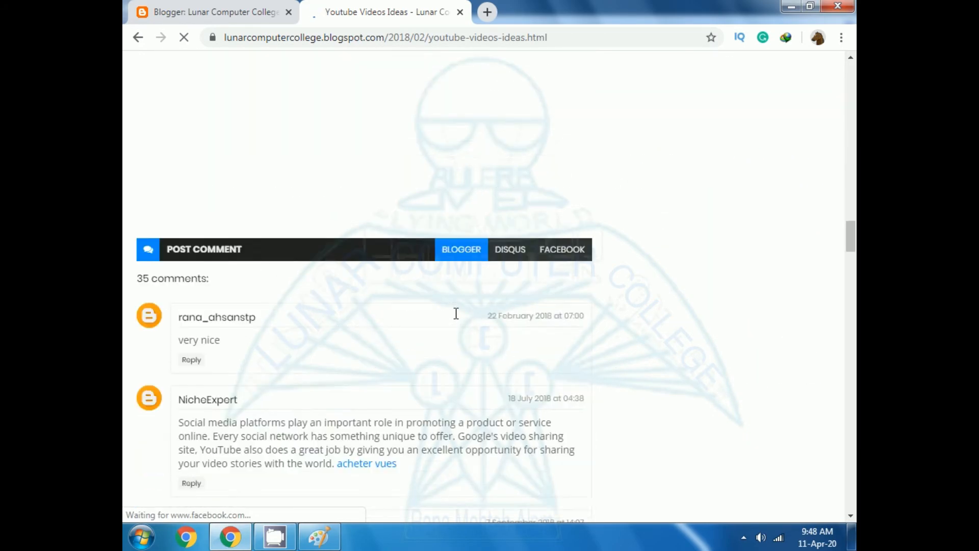
Step: Look through the readers' comments below the "Youtube Videos Ideas" post and go back to the article
scroll(387, 293, down, 10)
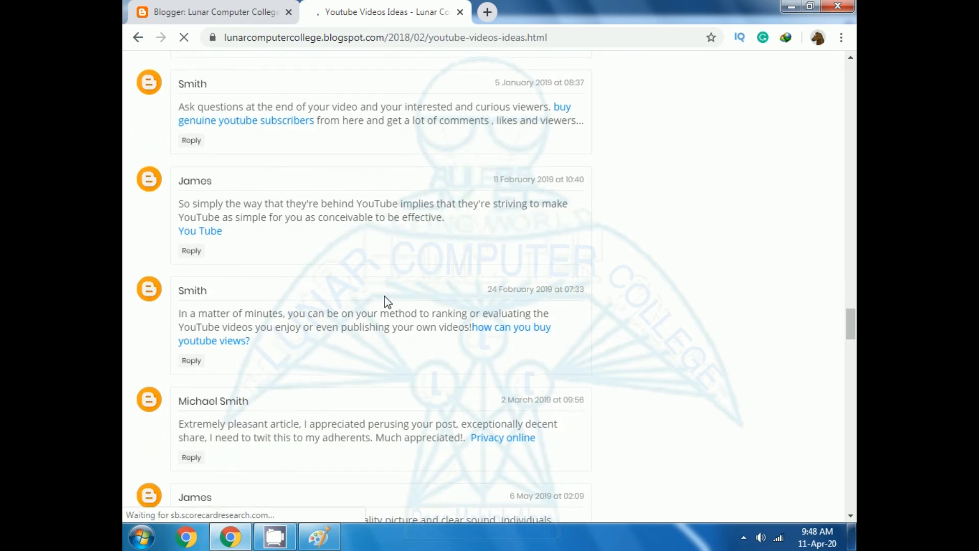
scroll(388, 302, down, 7)
scroll(388, 302, down, 5)
scroll(387, 302, down, 8)
scroll(388, 302, up, 20)
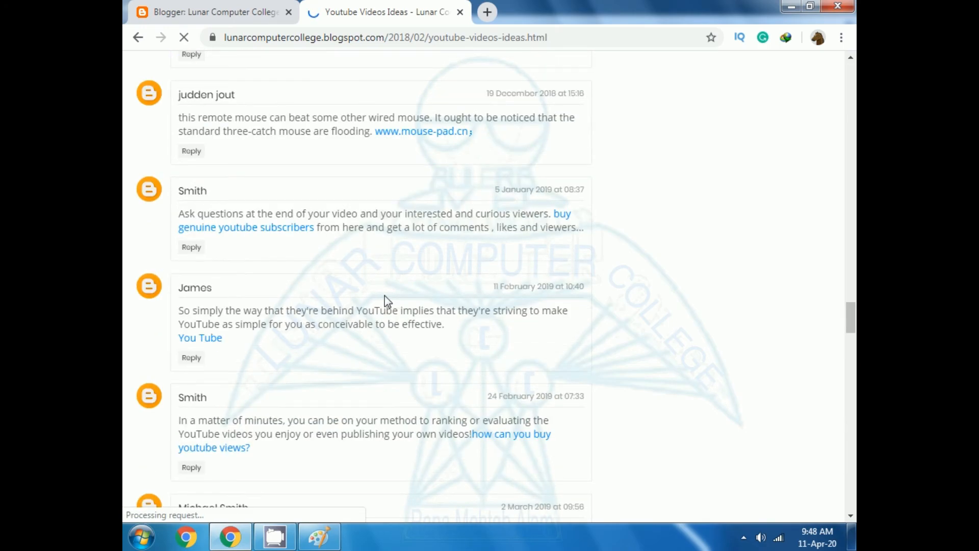
scroll(387, 302, up, 20)
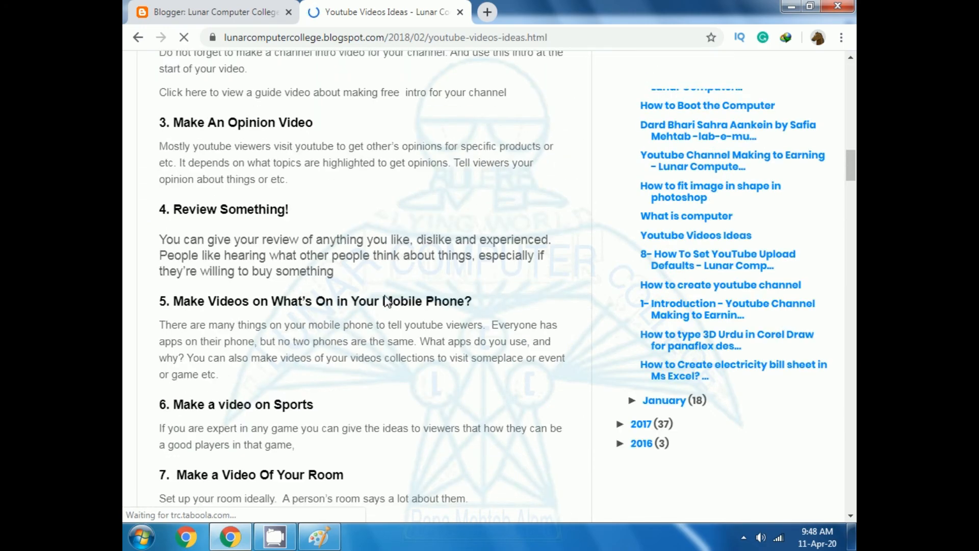
scroll(388, 302, up, 5)
Step: Examine the article's introduction and its sections on choosing a YouTube channel name and channel keywords
scroll(388, 302, down, 5)
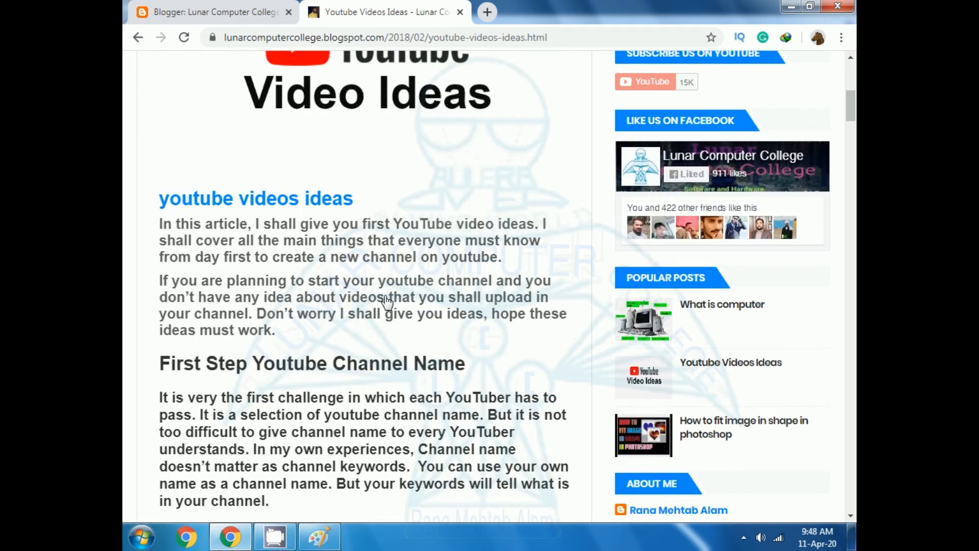
scroll(388, 302, down, 3)
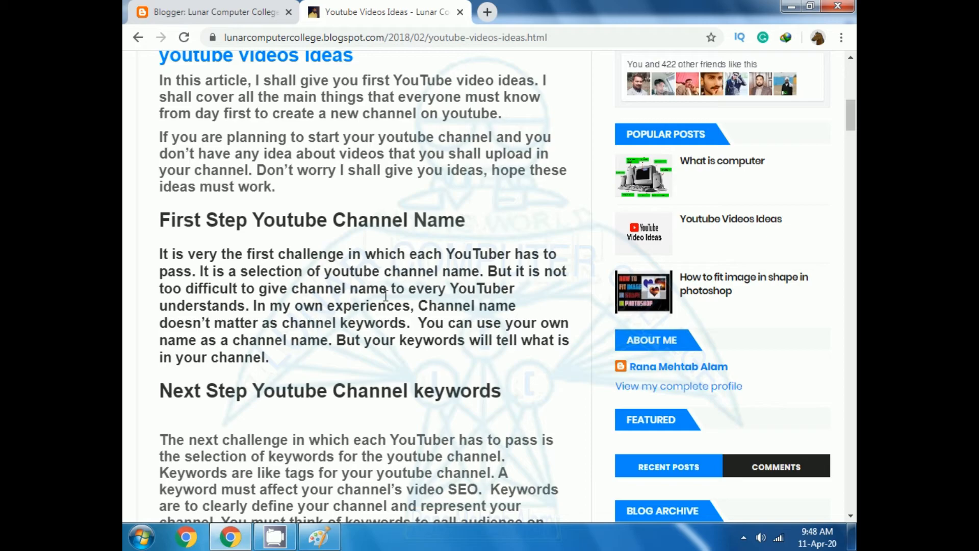
scroll(386, 296, down, 4)
scroll(386, 301, up, 13)
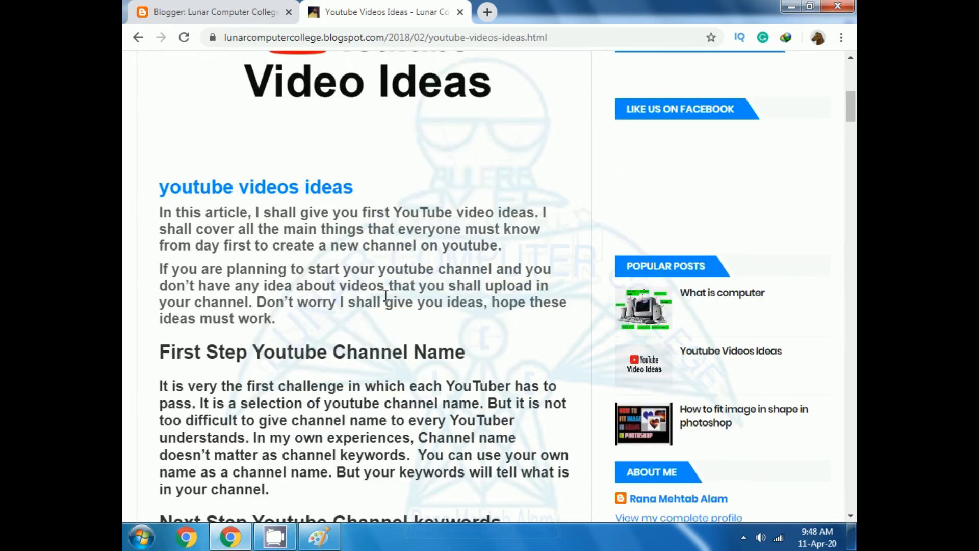
scroll(386, 296, down, 5)
scroll(386, 295, down, 4)
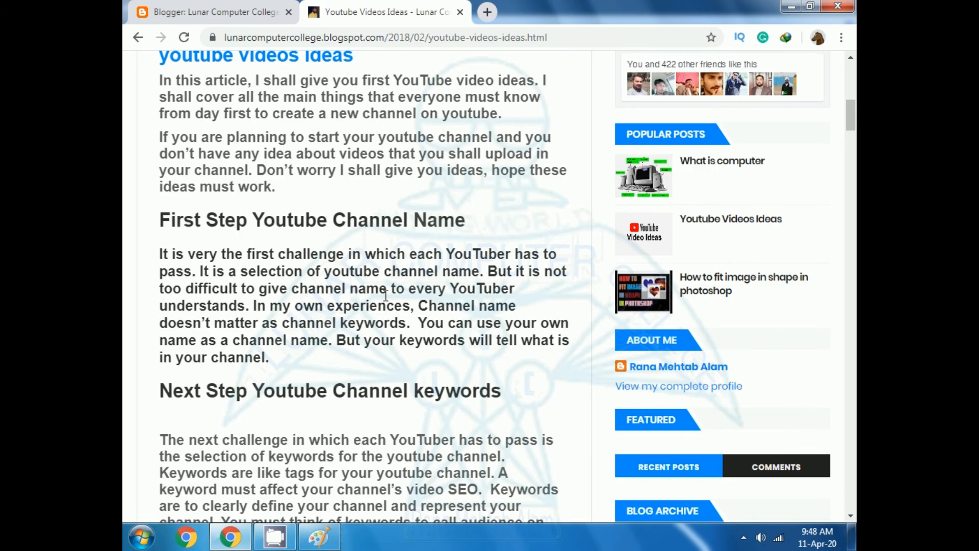
scroll(386, 295, down, 3)
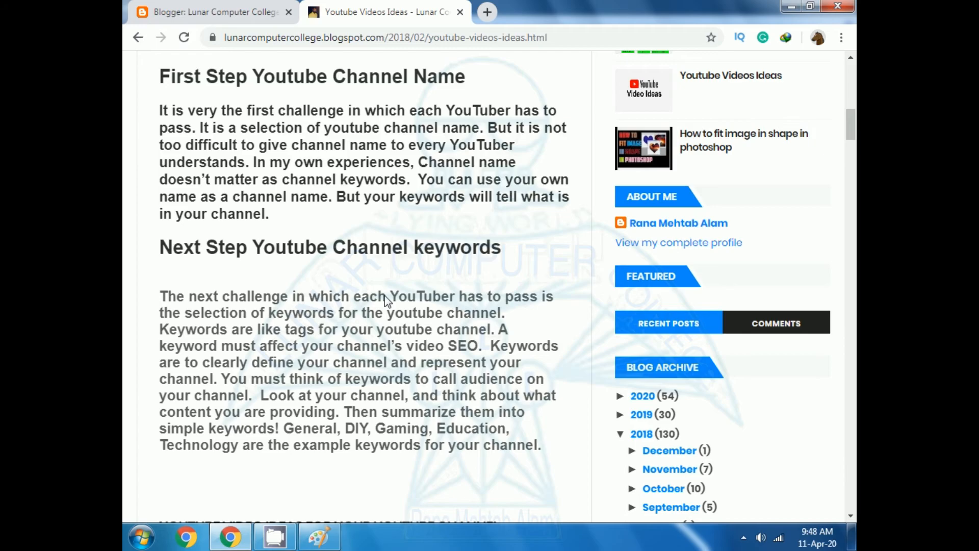
scroll(319, 253, down, 1)
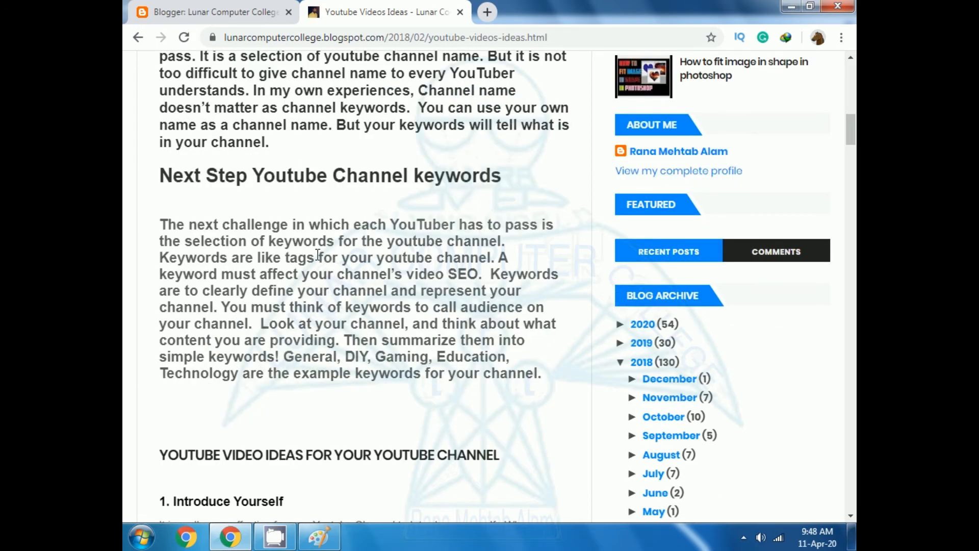
Step: Review the post's layout from its title, labels and header picture to the first video ideas, and return to the introduction
scroll(318, 253, up, 10)
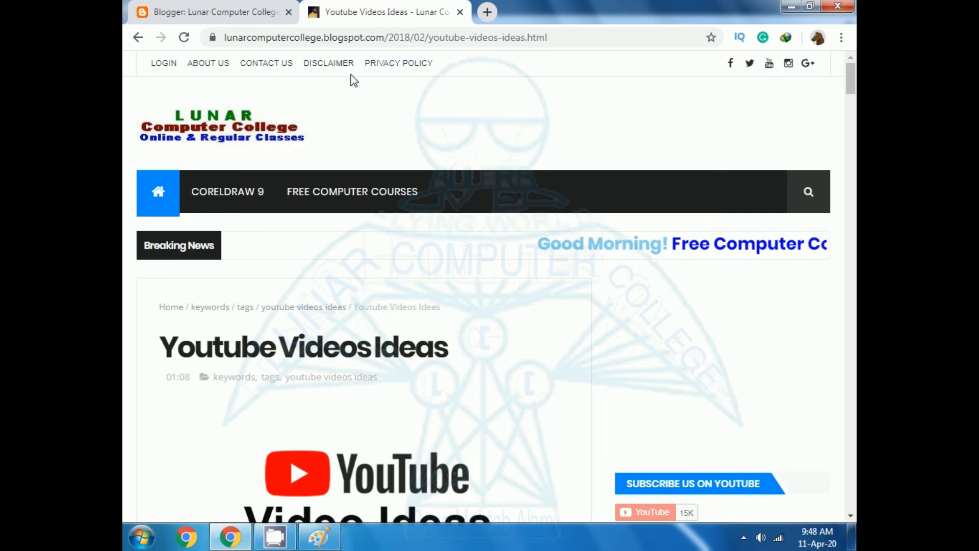
scroll(371, 348, down, 4)
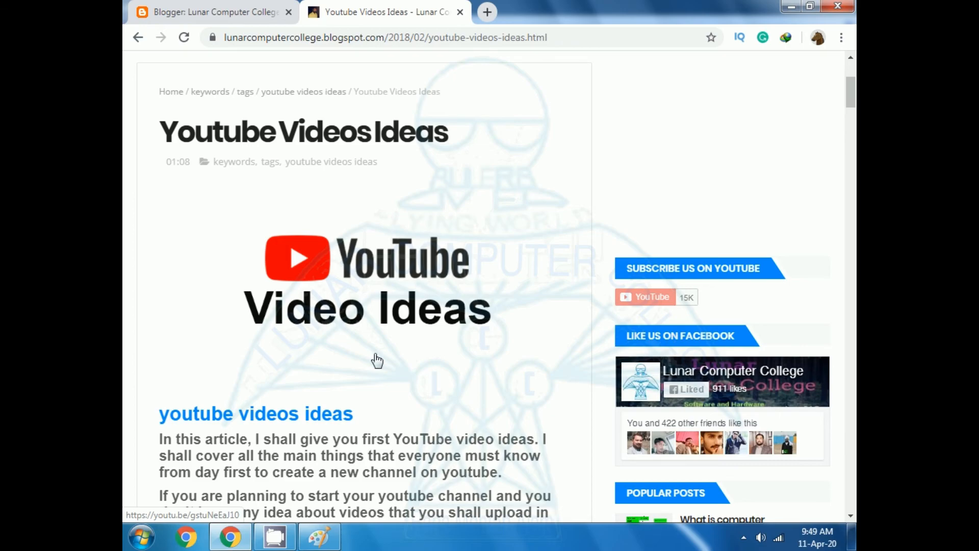
scroll(377, 360, down, 10)
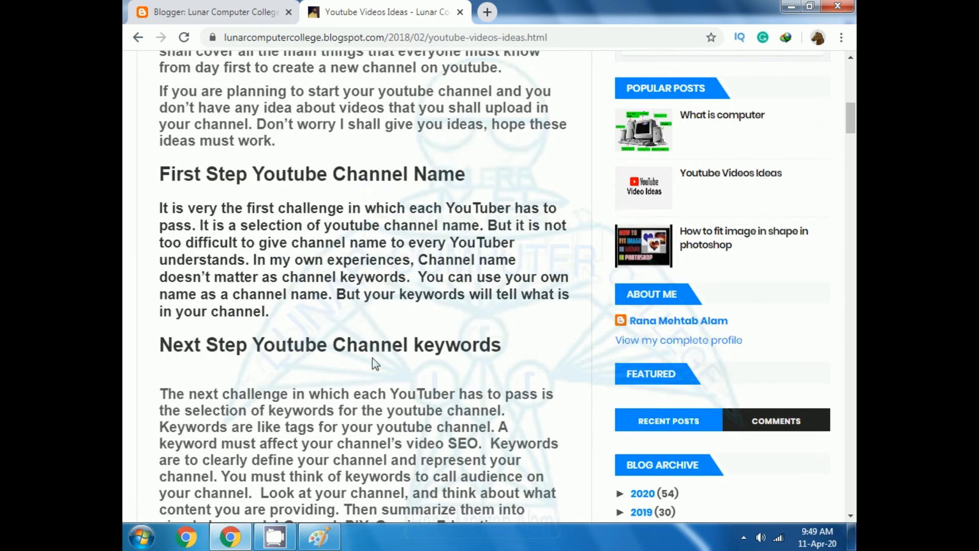
scroll(374, 364, down, 15)
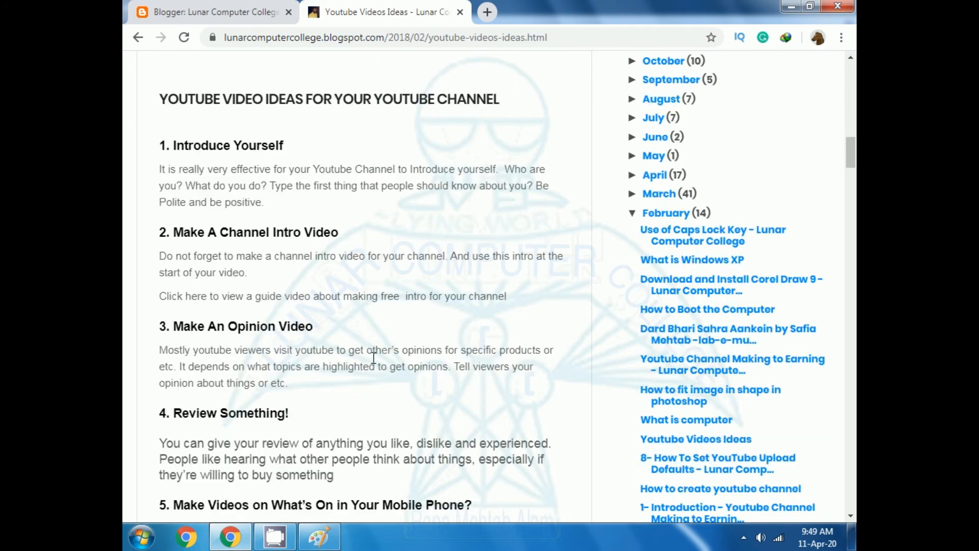
scroll(373, 357, up, 9)
scroll(373, 357, up, 15)
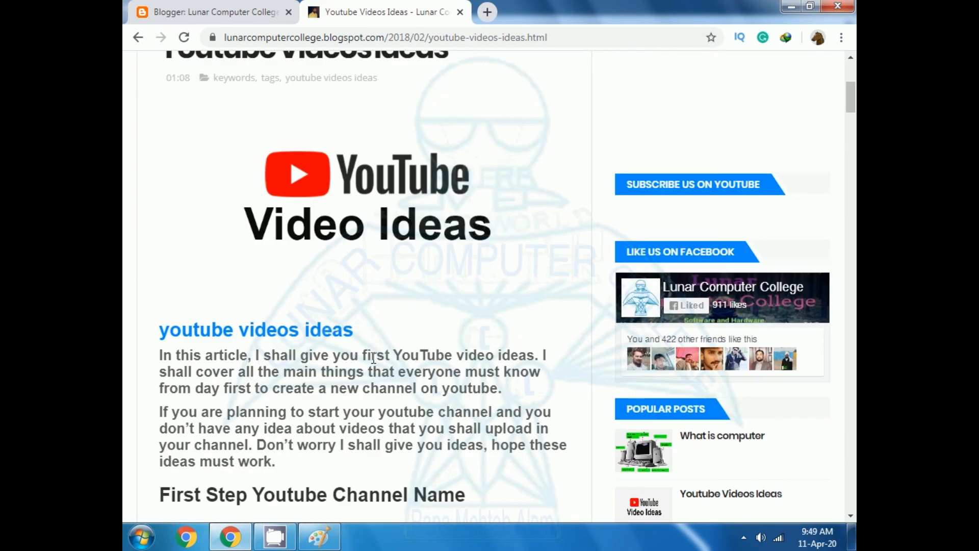